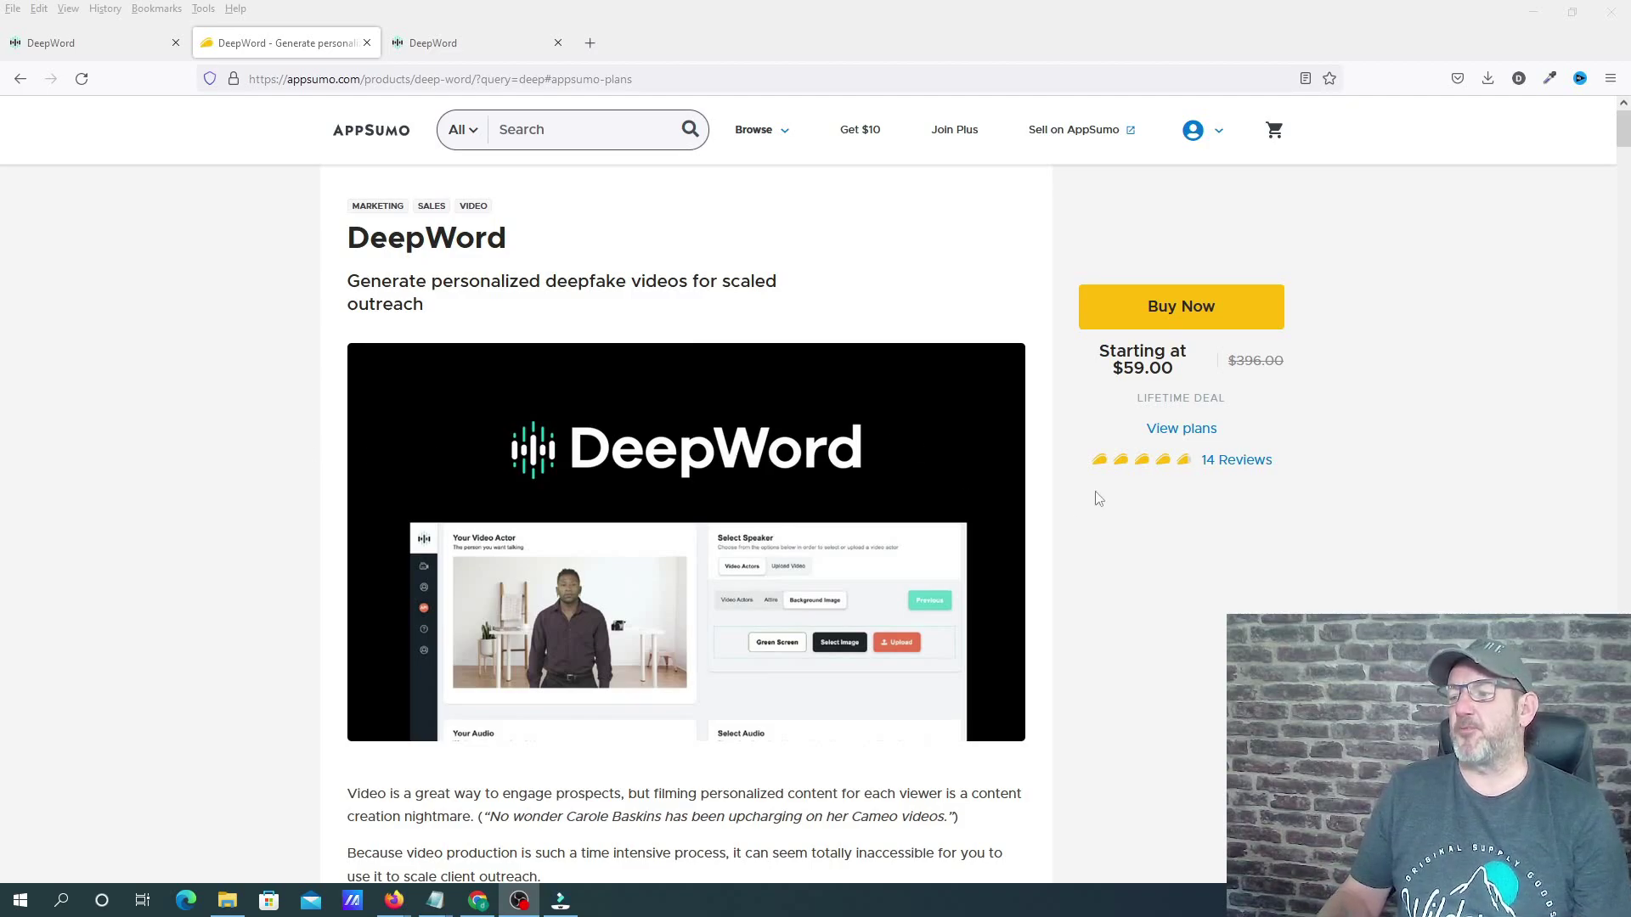
Jump to the DeepWord plans on AppSumo, review the three License Tier prices, then return to DeepWord.
click(1208, 434)
scroll(344, 620, down, 7)
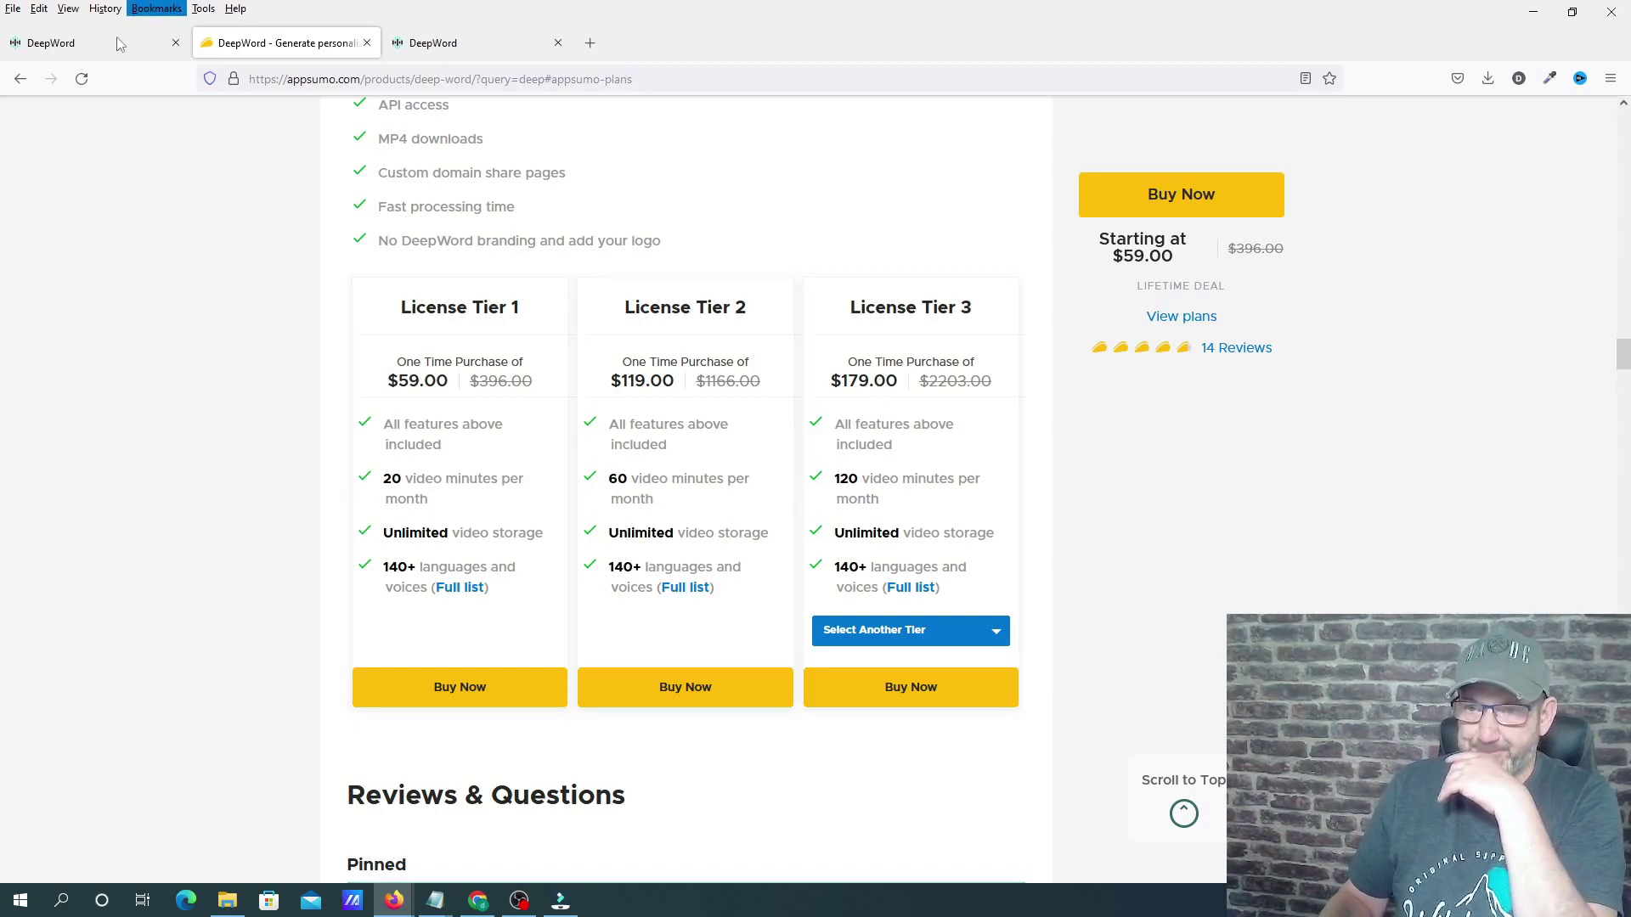
click(95, 39)
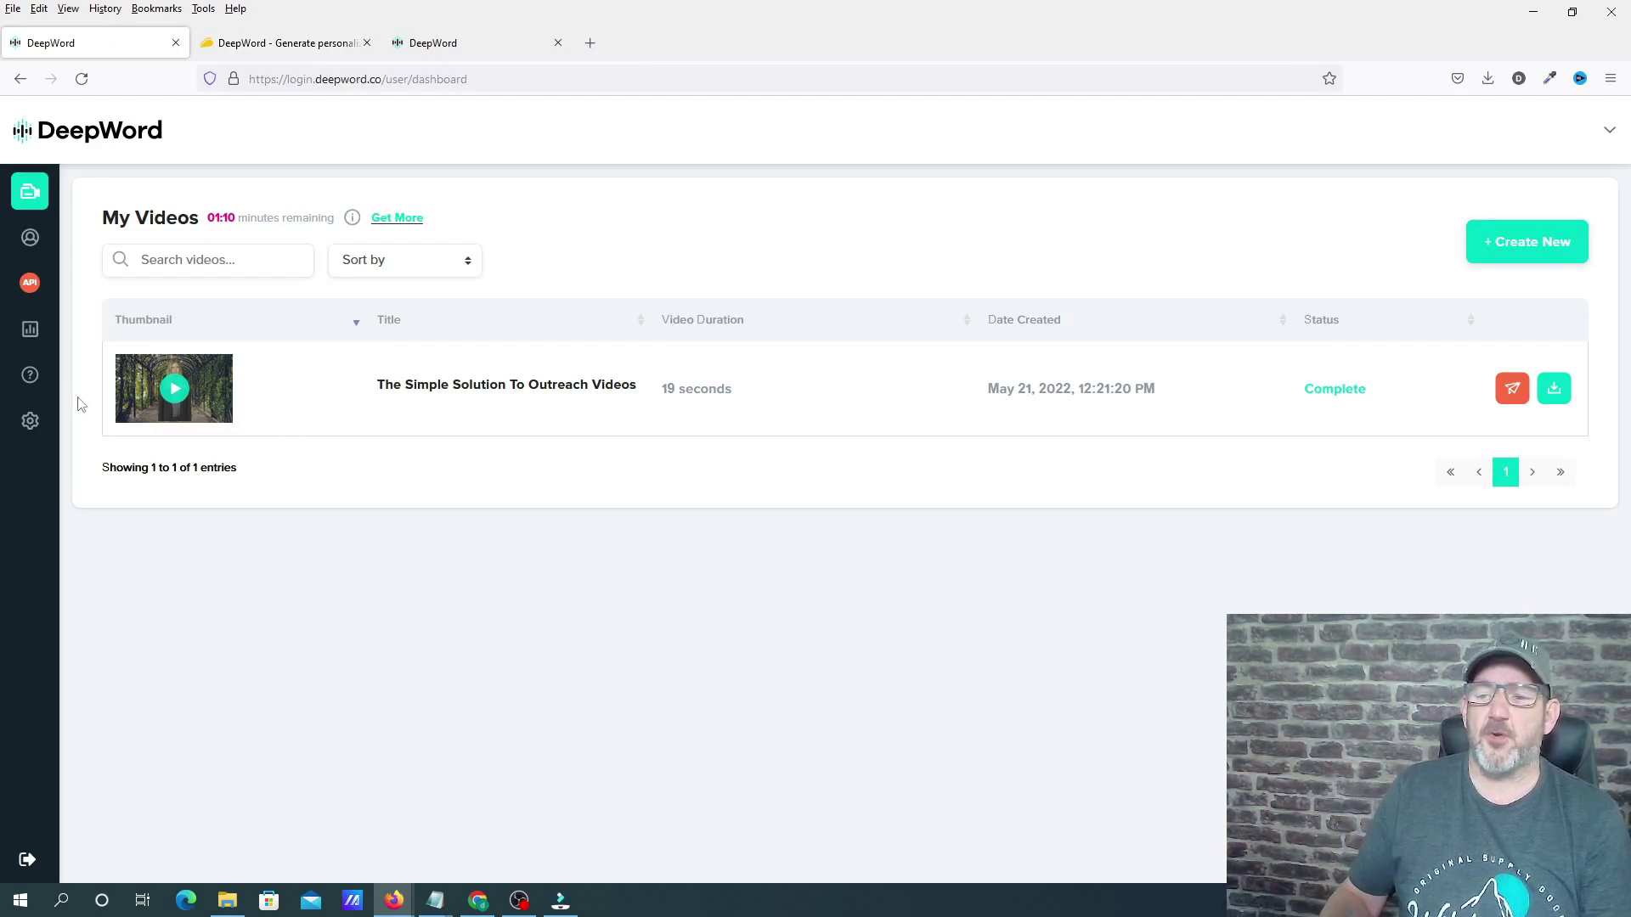
Open DeepWord Settings to view the Free, $14.99/month Premium and $1.80 Pay As You Go plans.
click(30, 423)
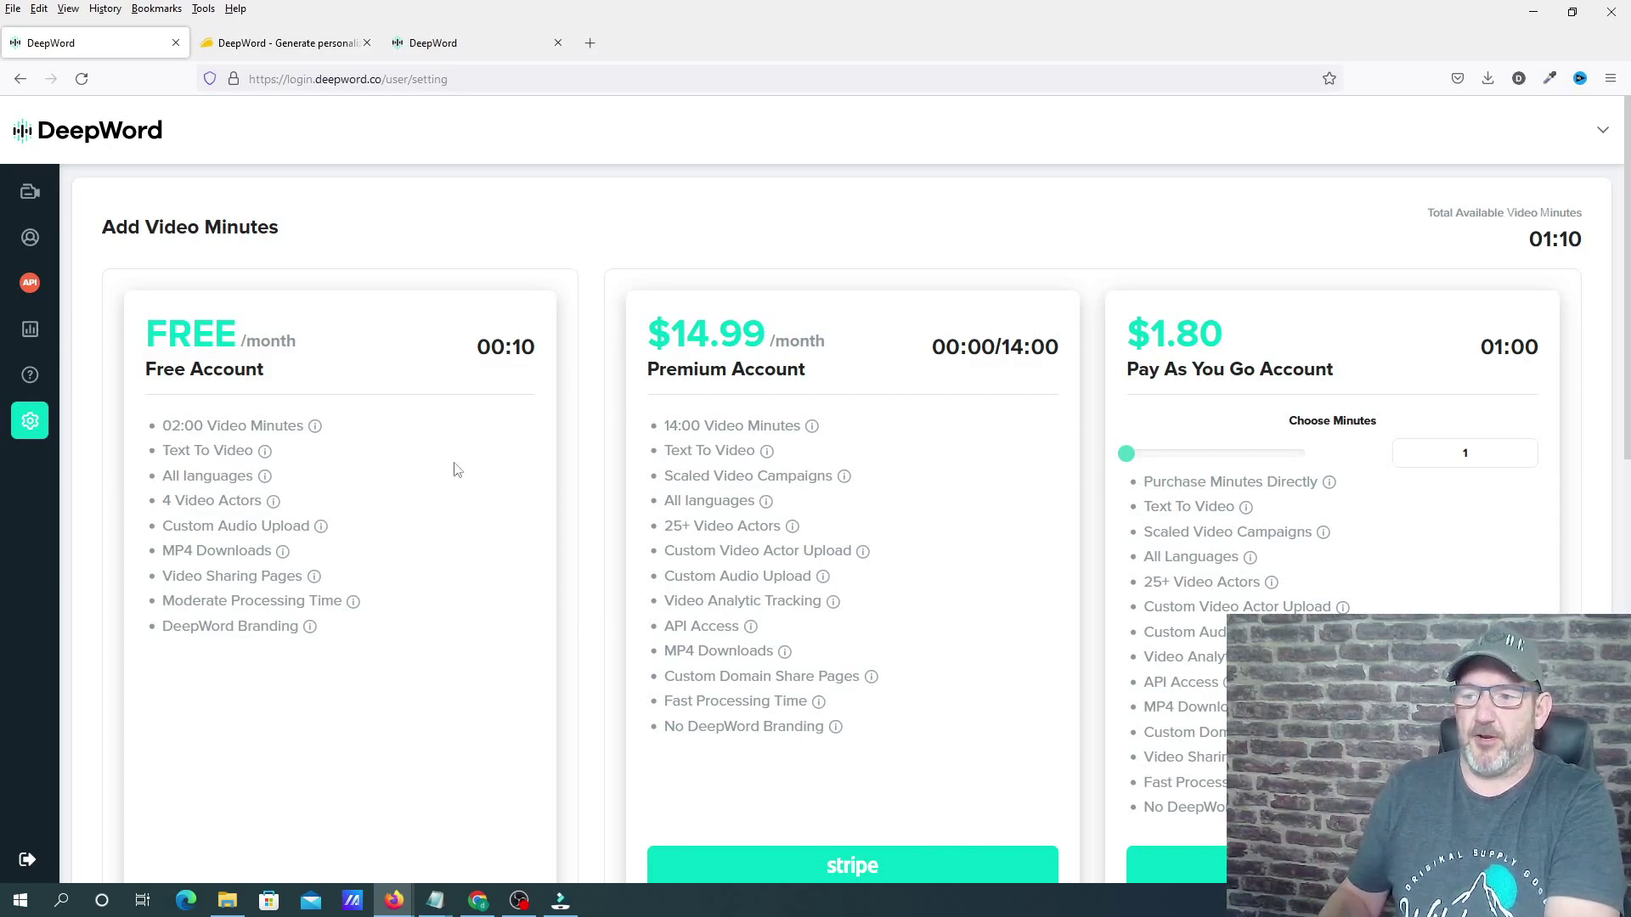
Go back to the My Videos dashboard from the video minutes page.
click(29, 191)
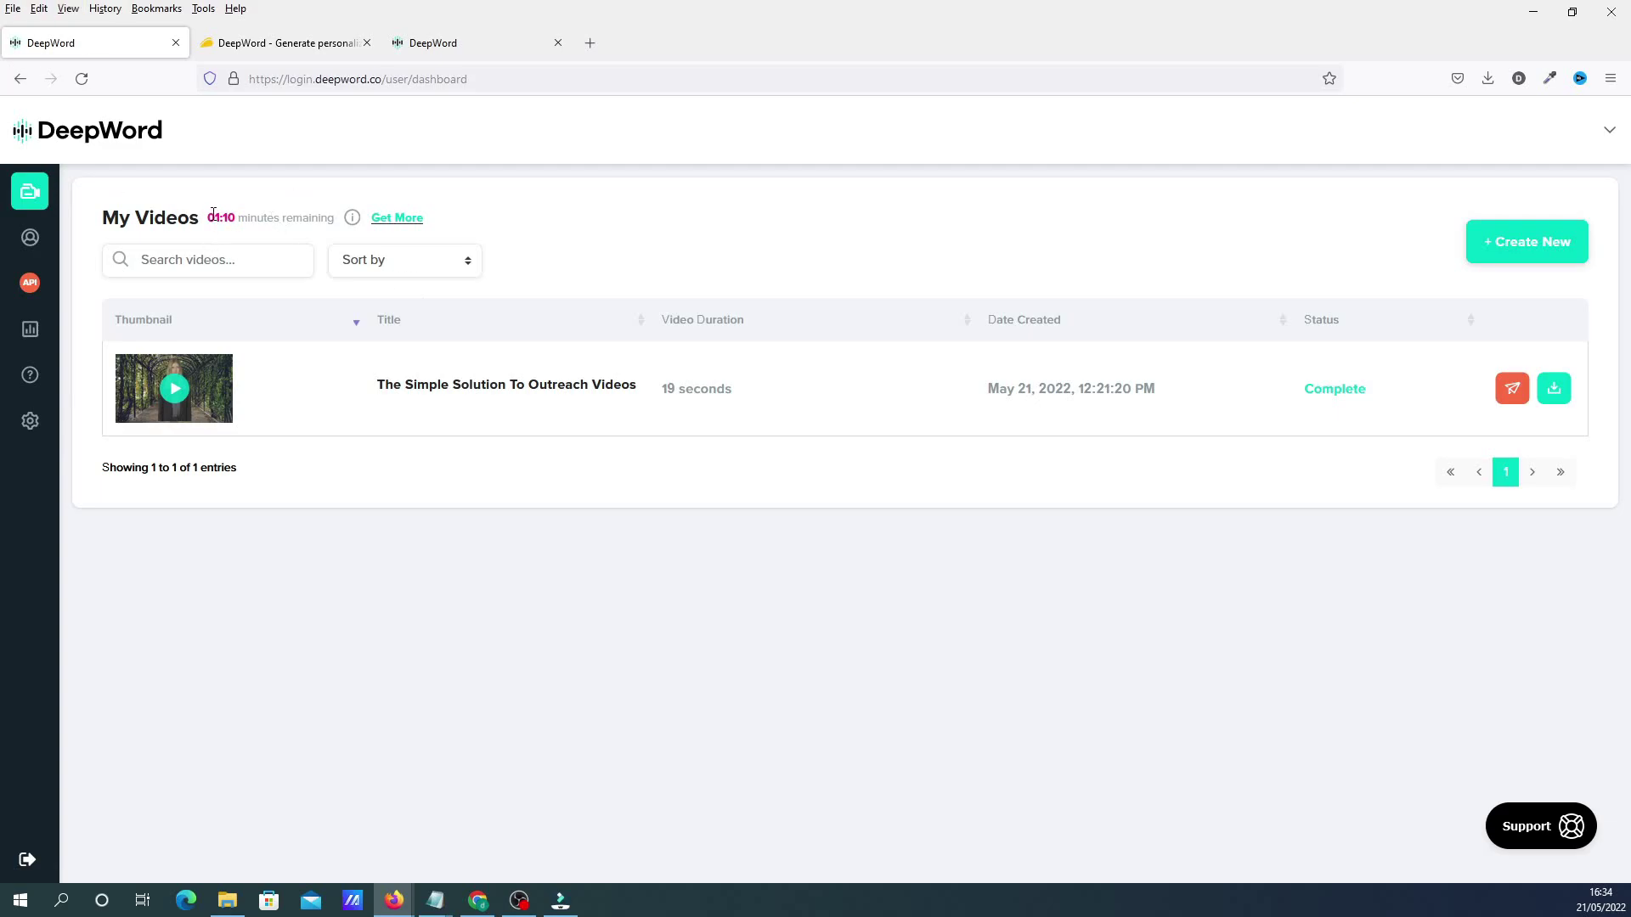
Highlight the 01:10 minutes remaining, then start a new video and browse the Video Actors gallery.
drag(211, 217, 316, 235)
click(317, 236)
click(1551, 252)
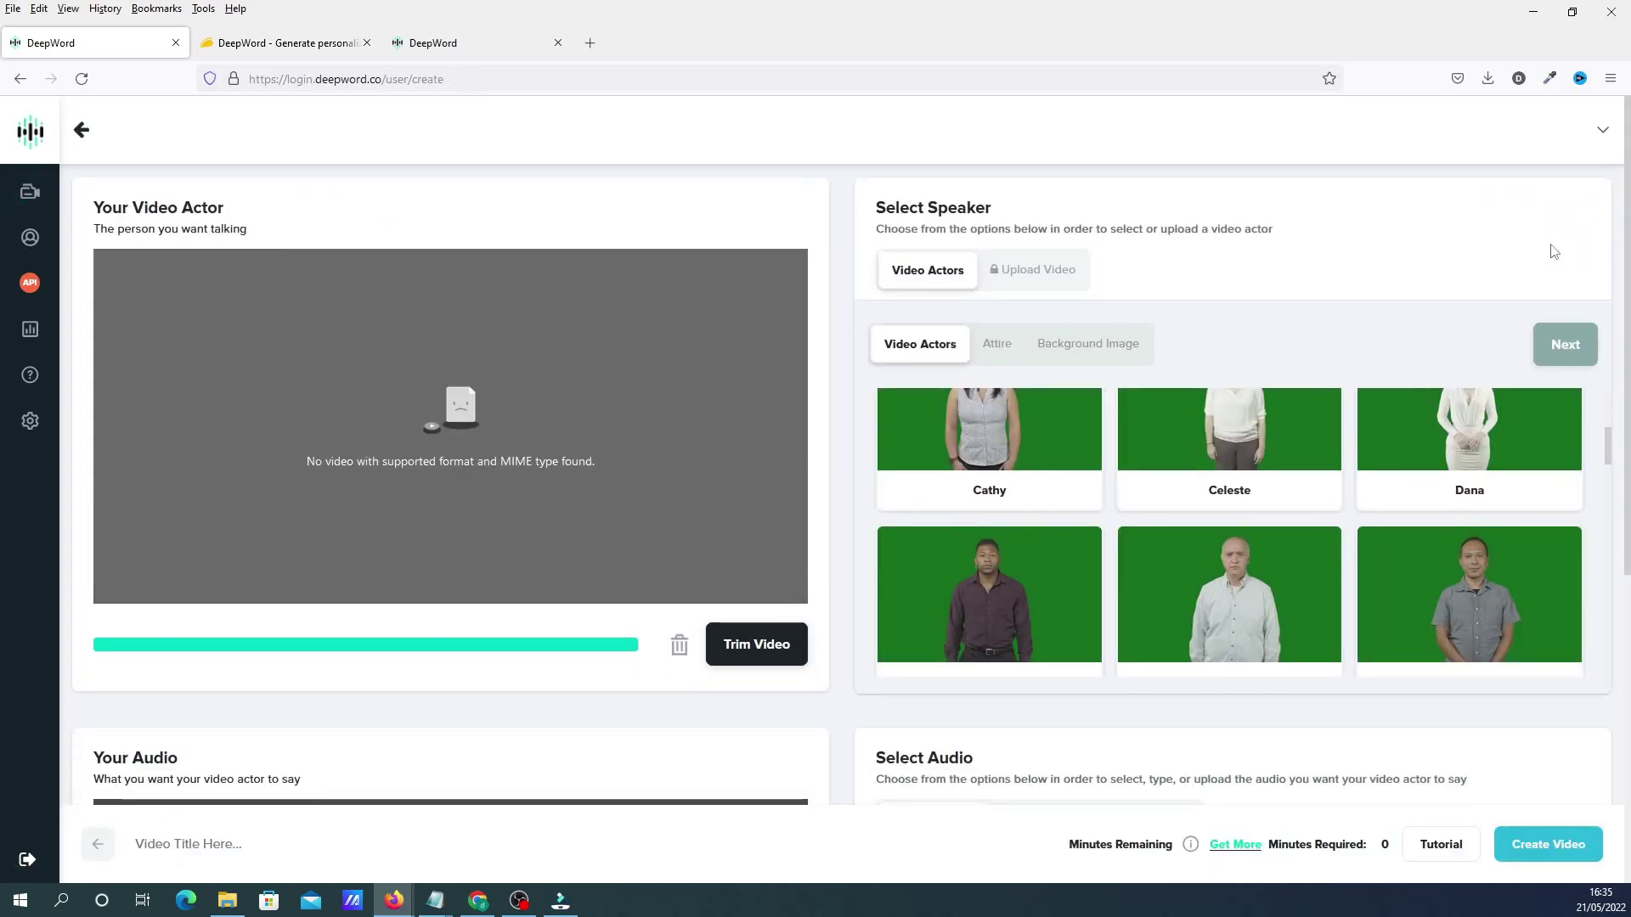
scroll(863, 540, up, 3)
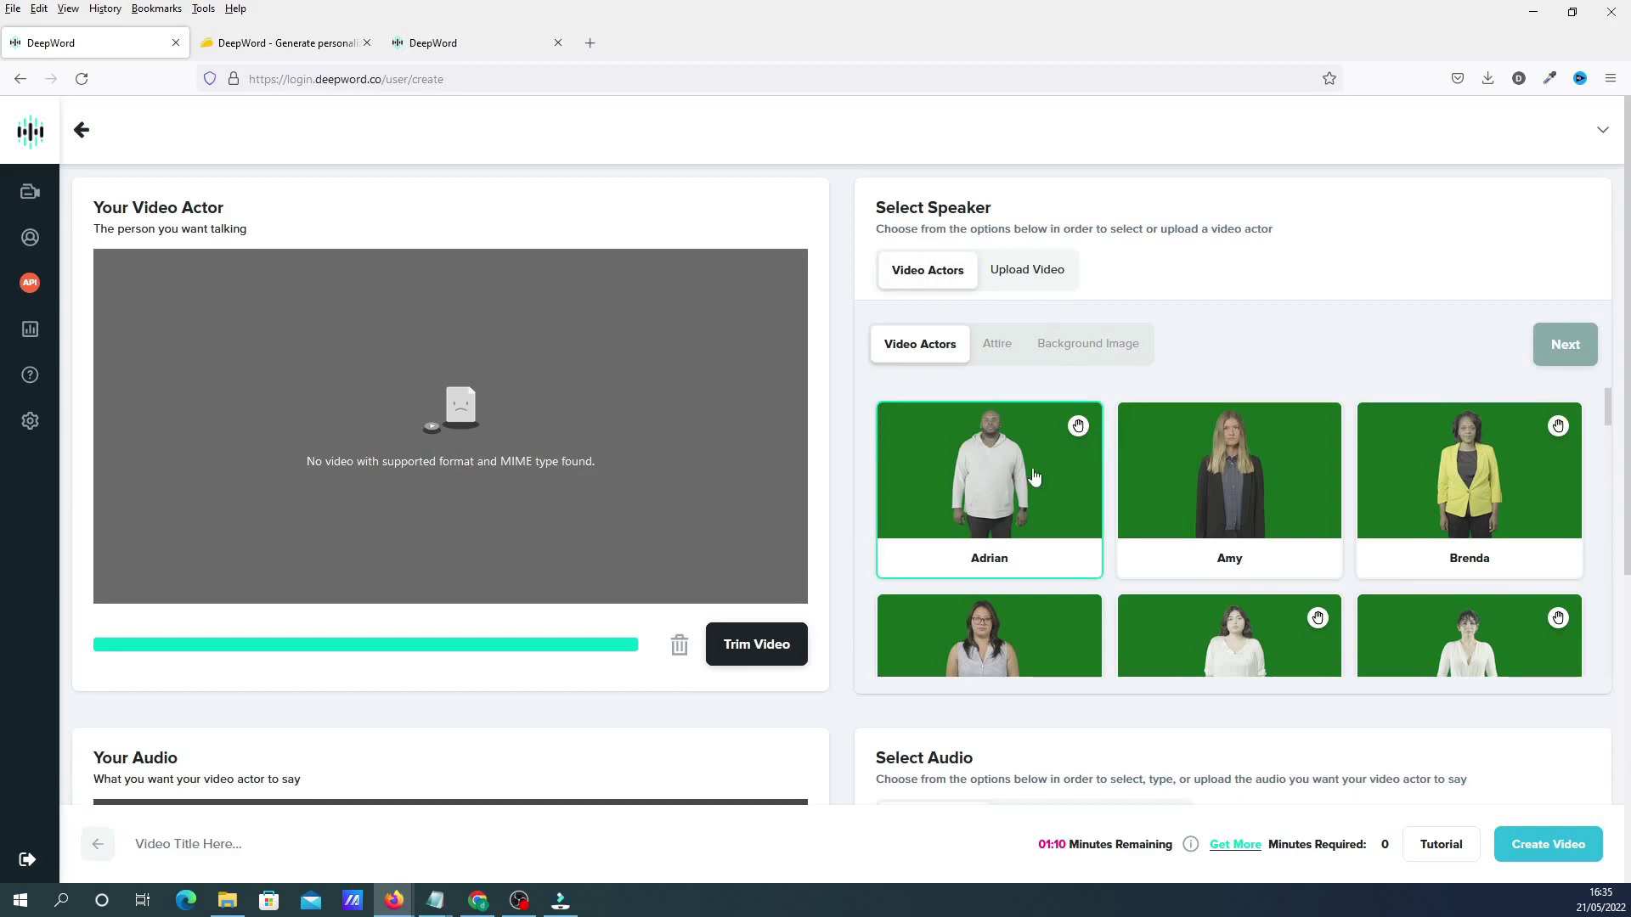
mouse_move(1079, 430)
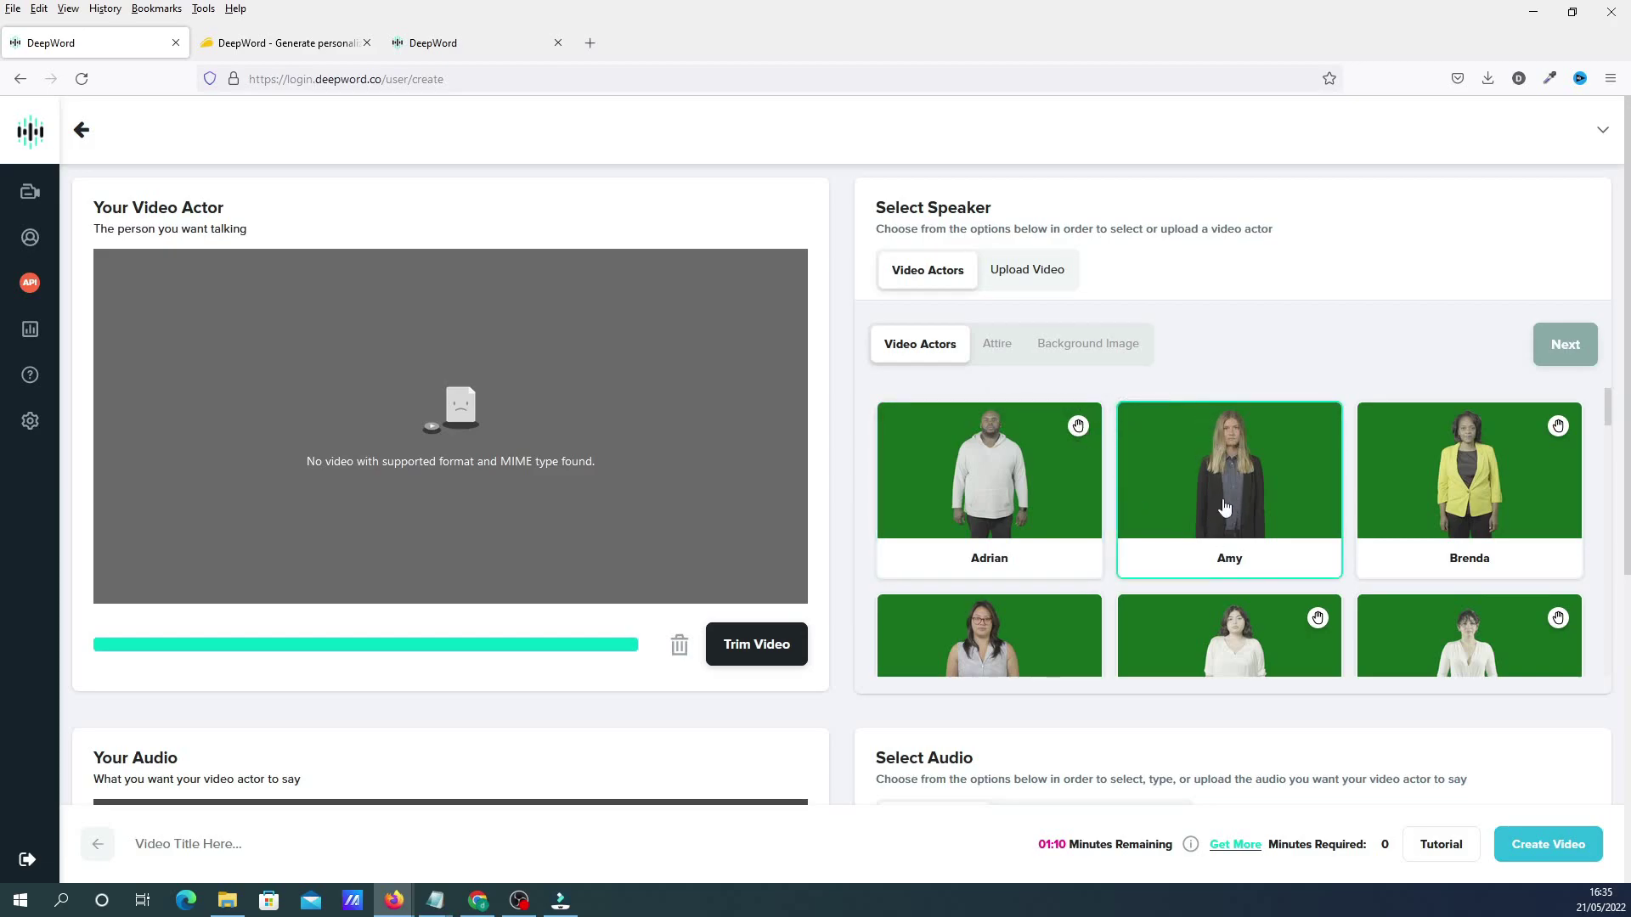
scroll(1189, 509, down, 3)
scroll(1121, 552, up, 2)
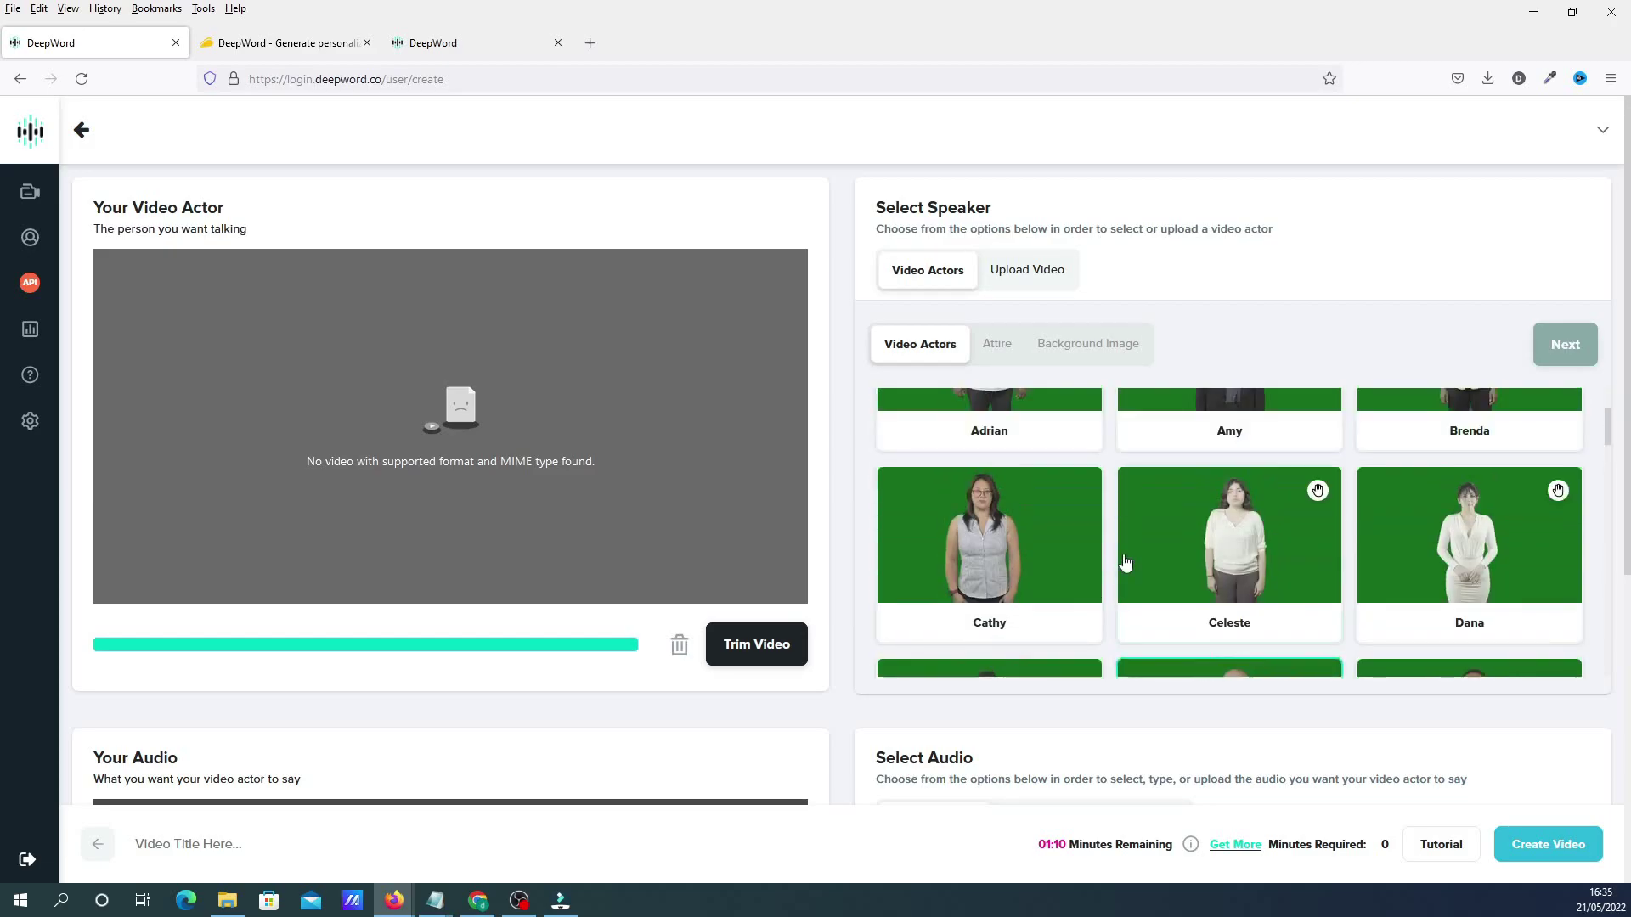
Choose Cathy in Formal attire and set library_1.jpg as her background image.
click(975, 571)
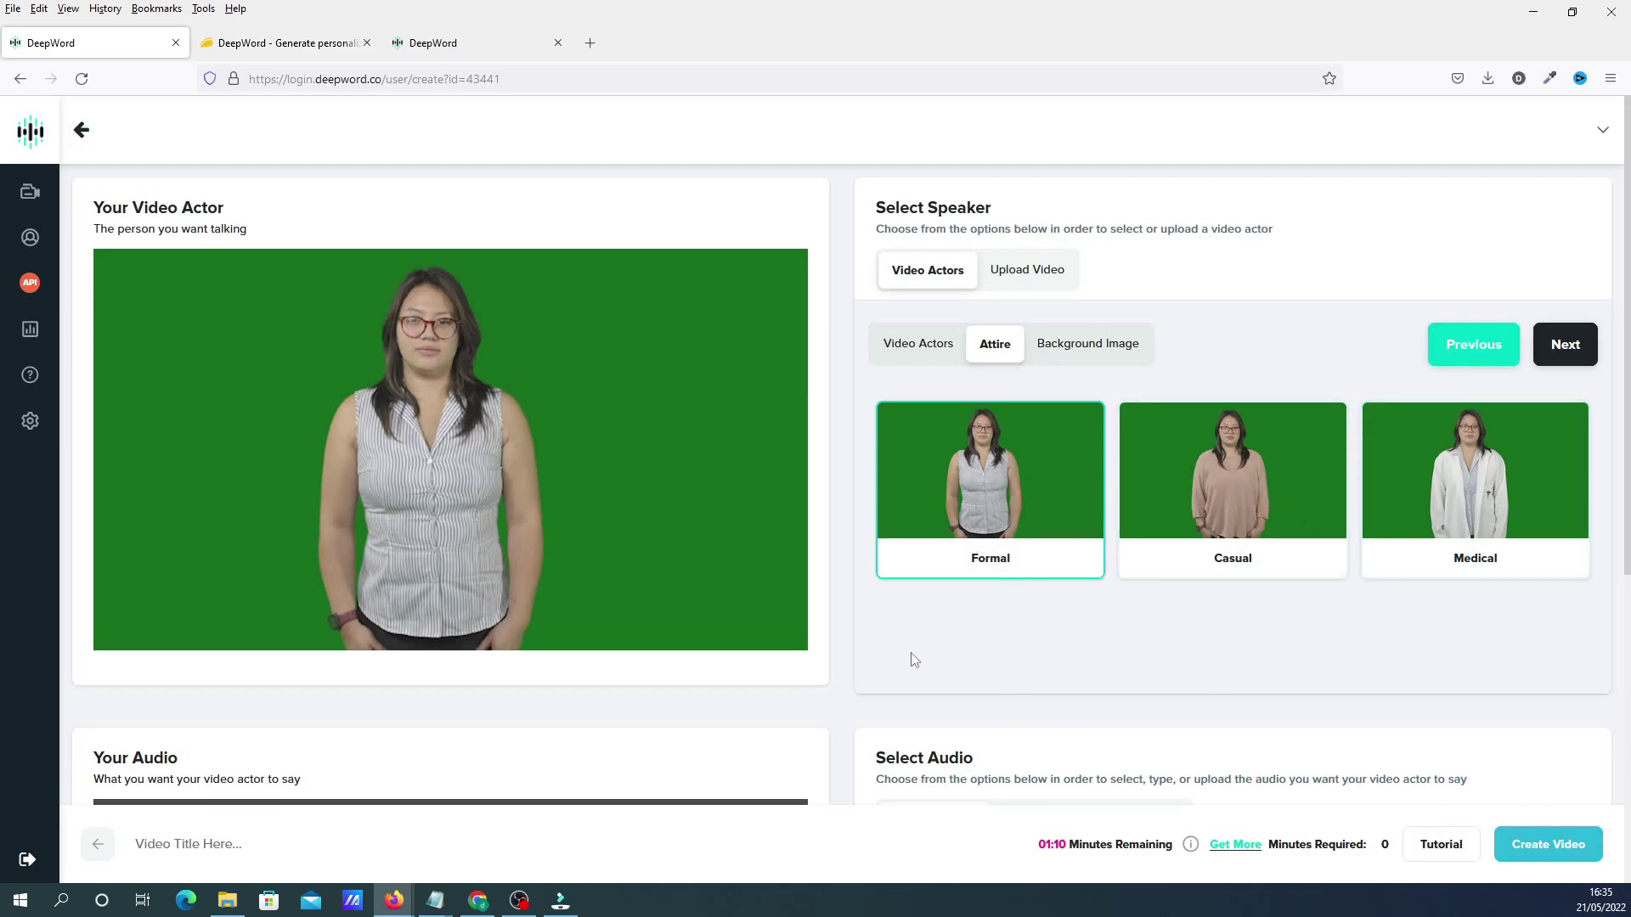
click(1092, 348)
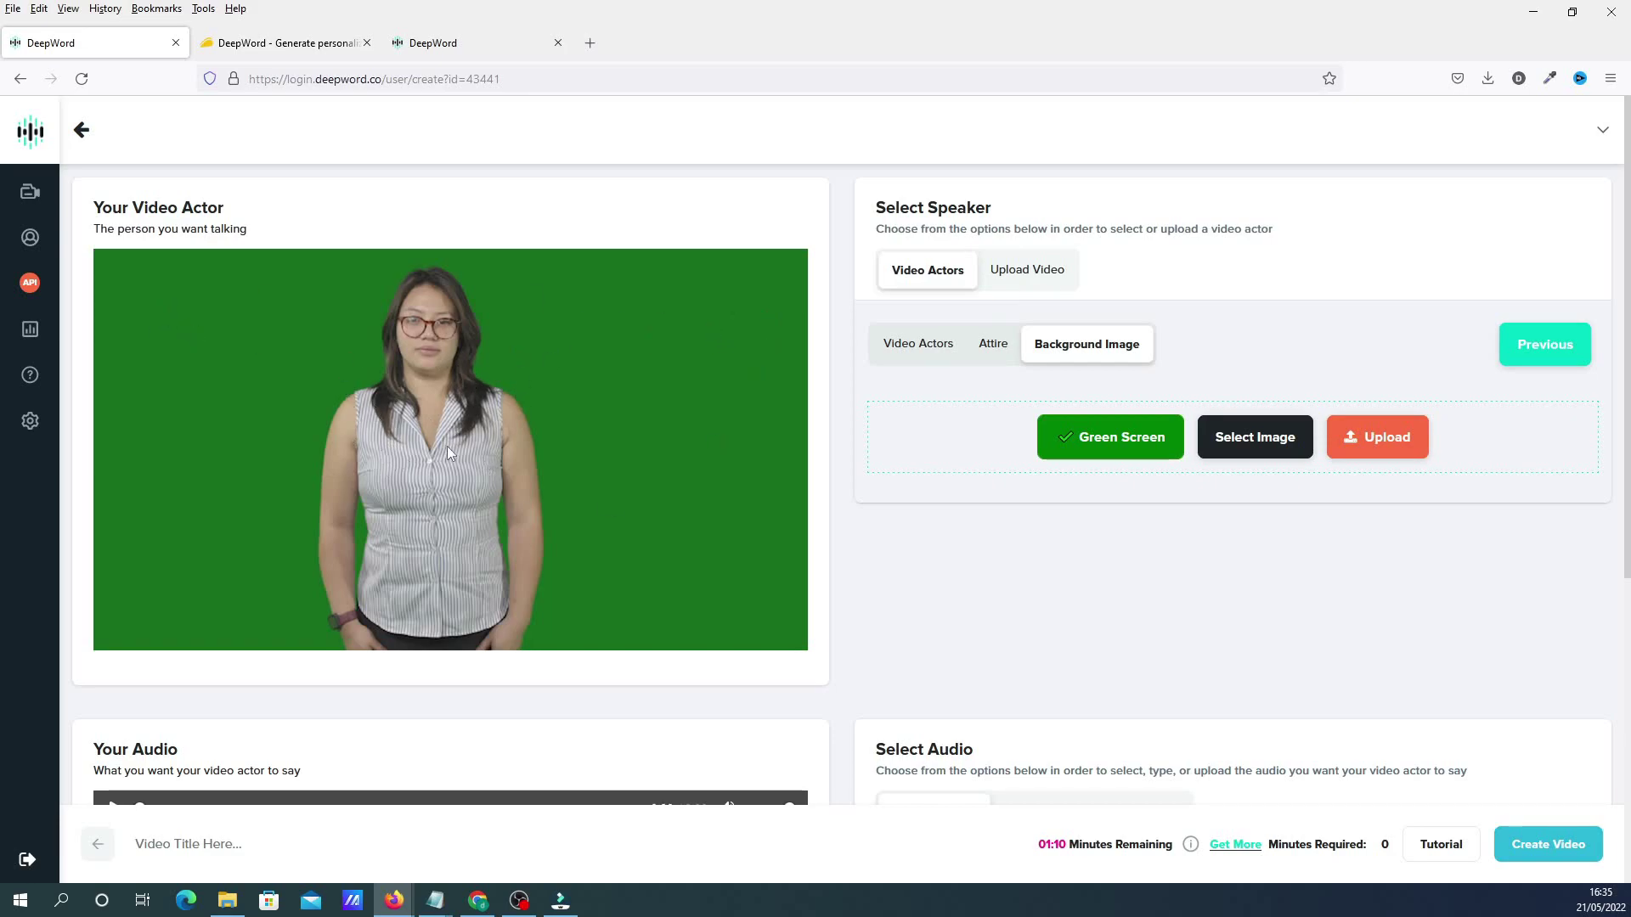
click(1269, 431)
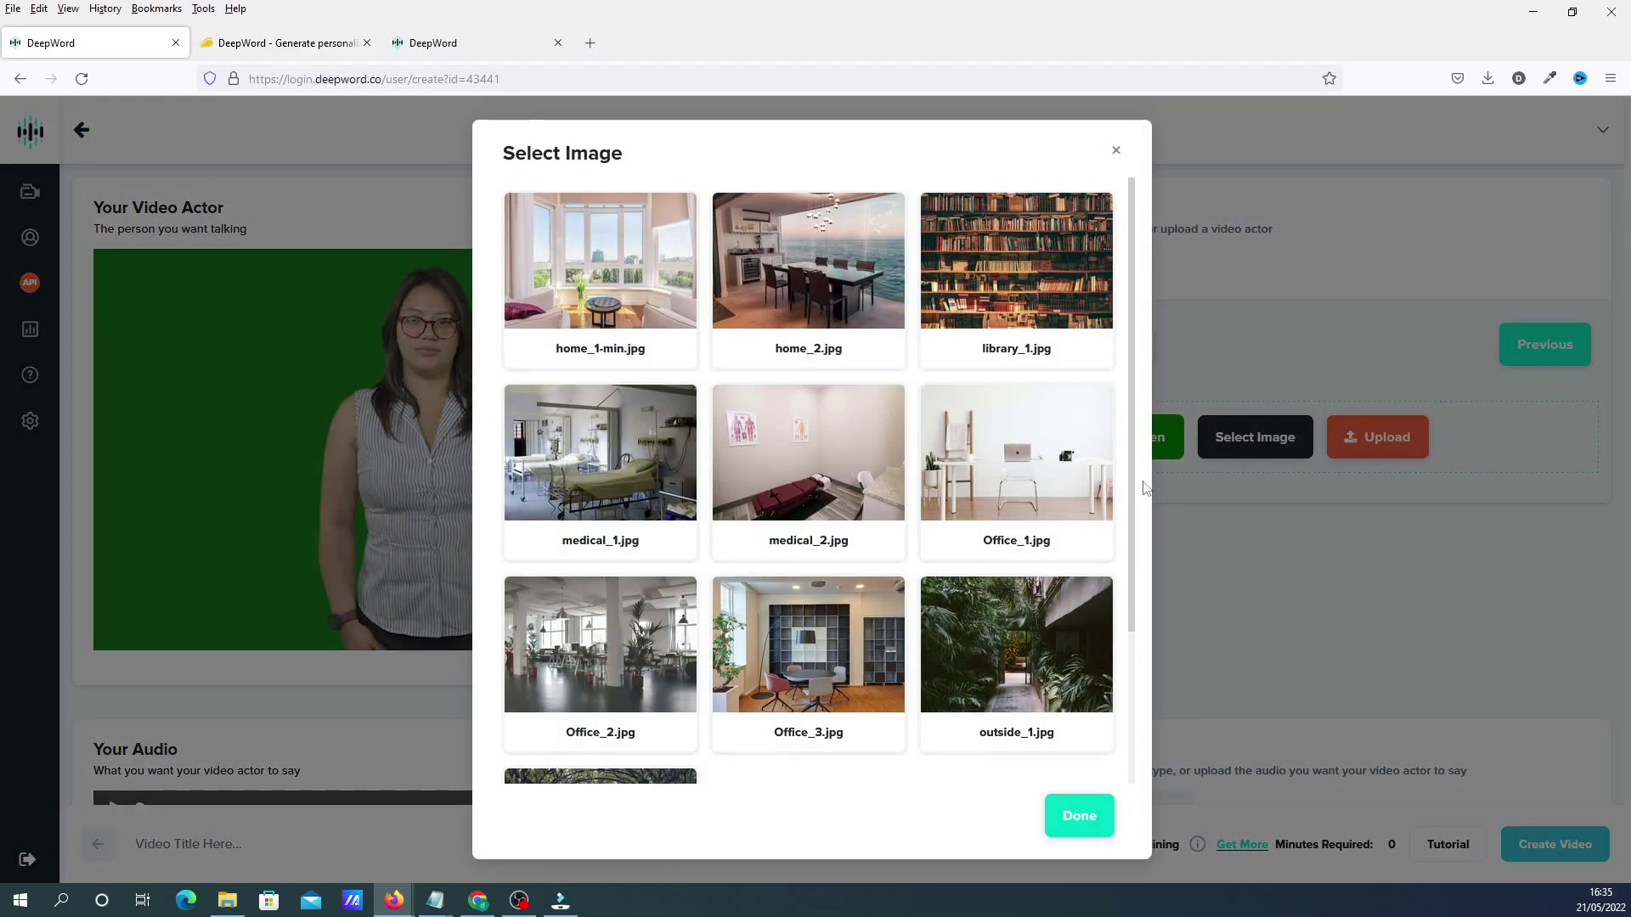
click(1032, 271)
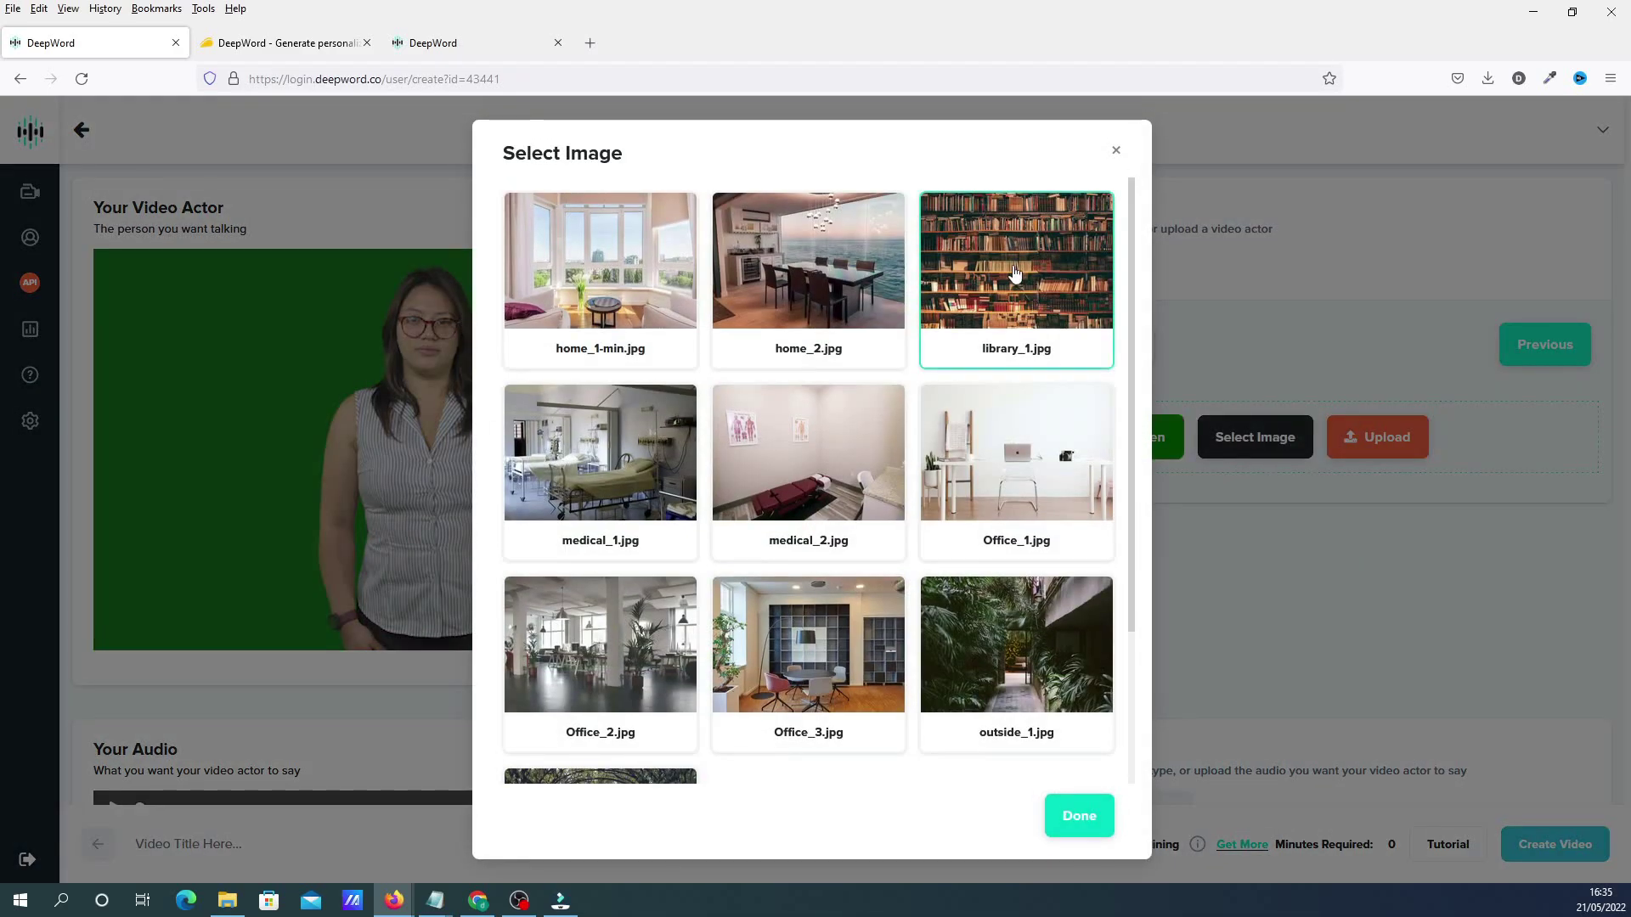
click(1078, 816)
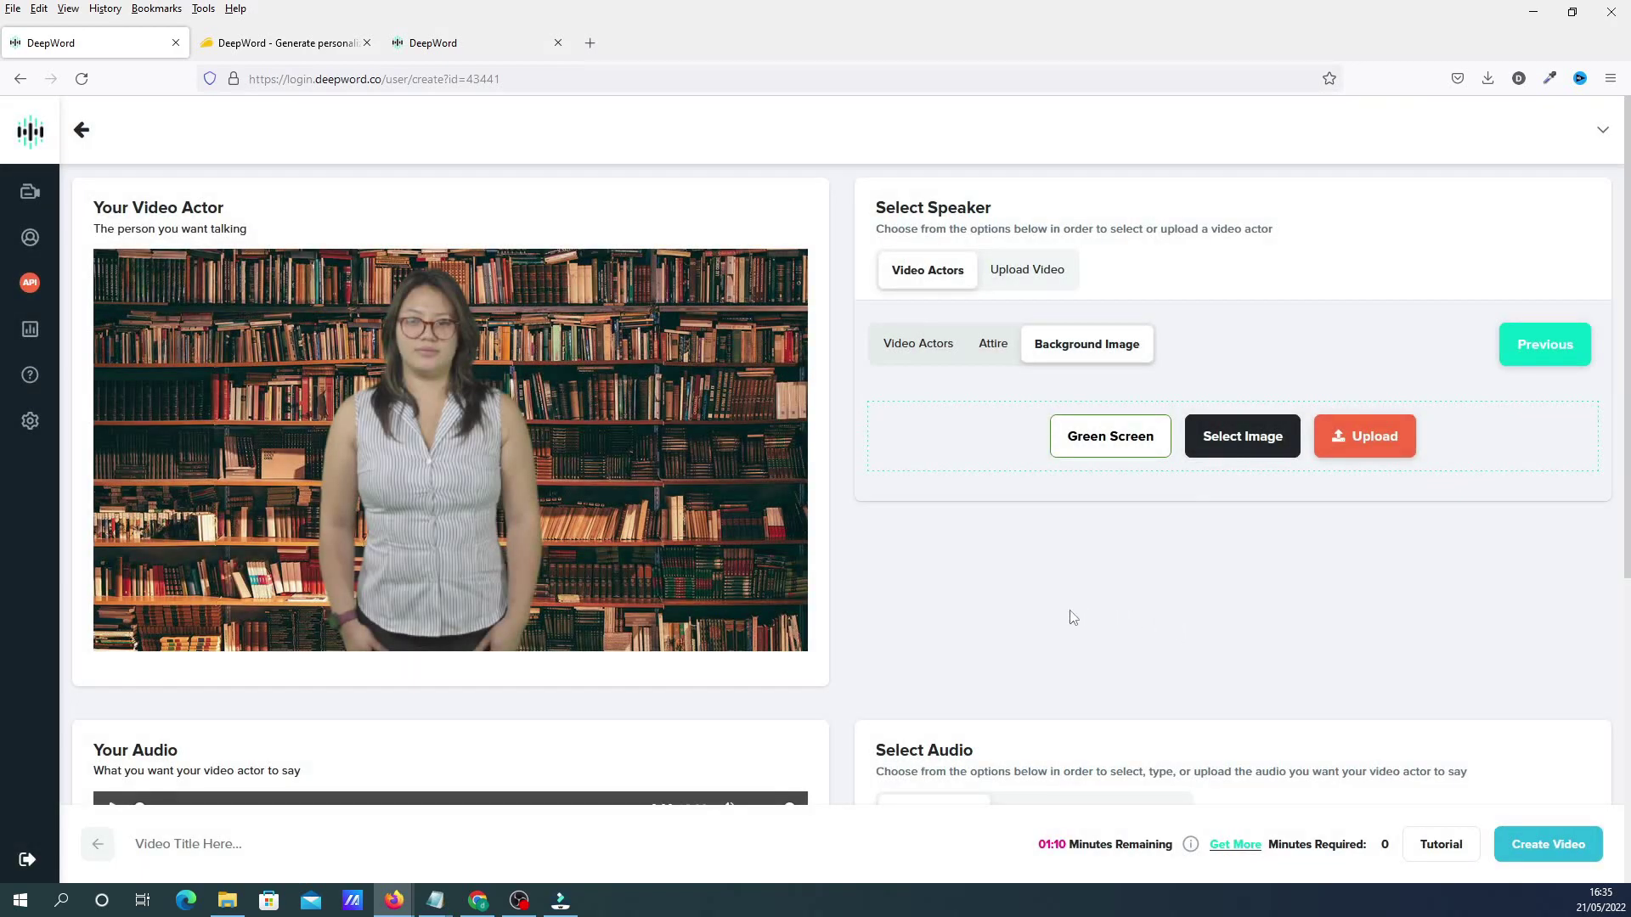
Paste the prepared script into Text-To-Speech with the Female - Jenny voice and preview it.
scroll(884, 587, down, 4)
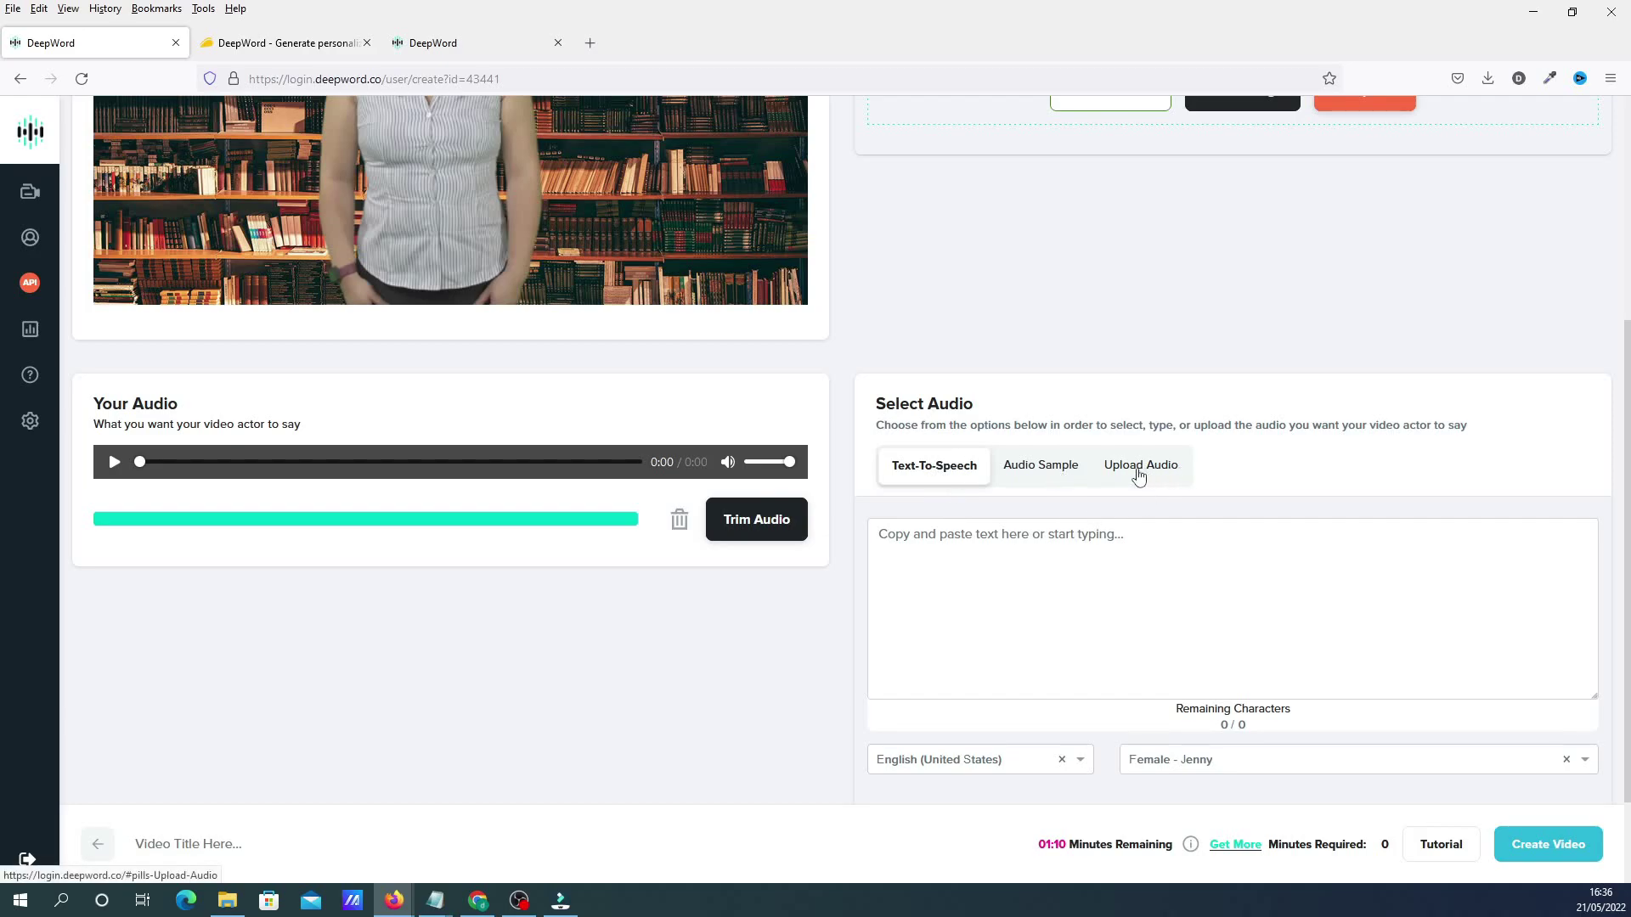
click(927, 558)
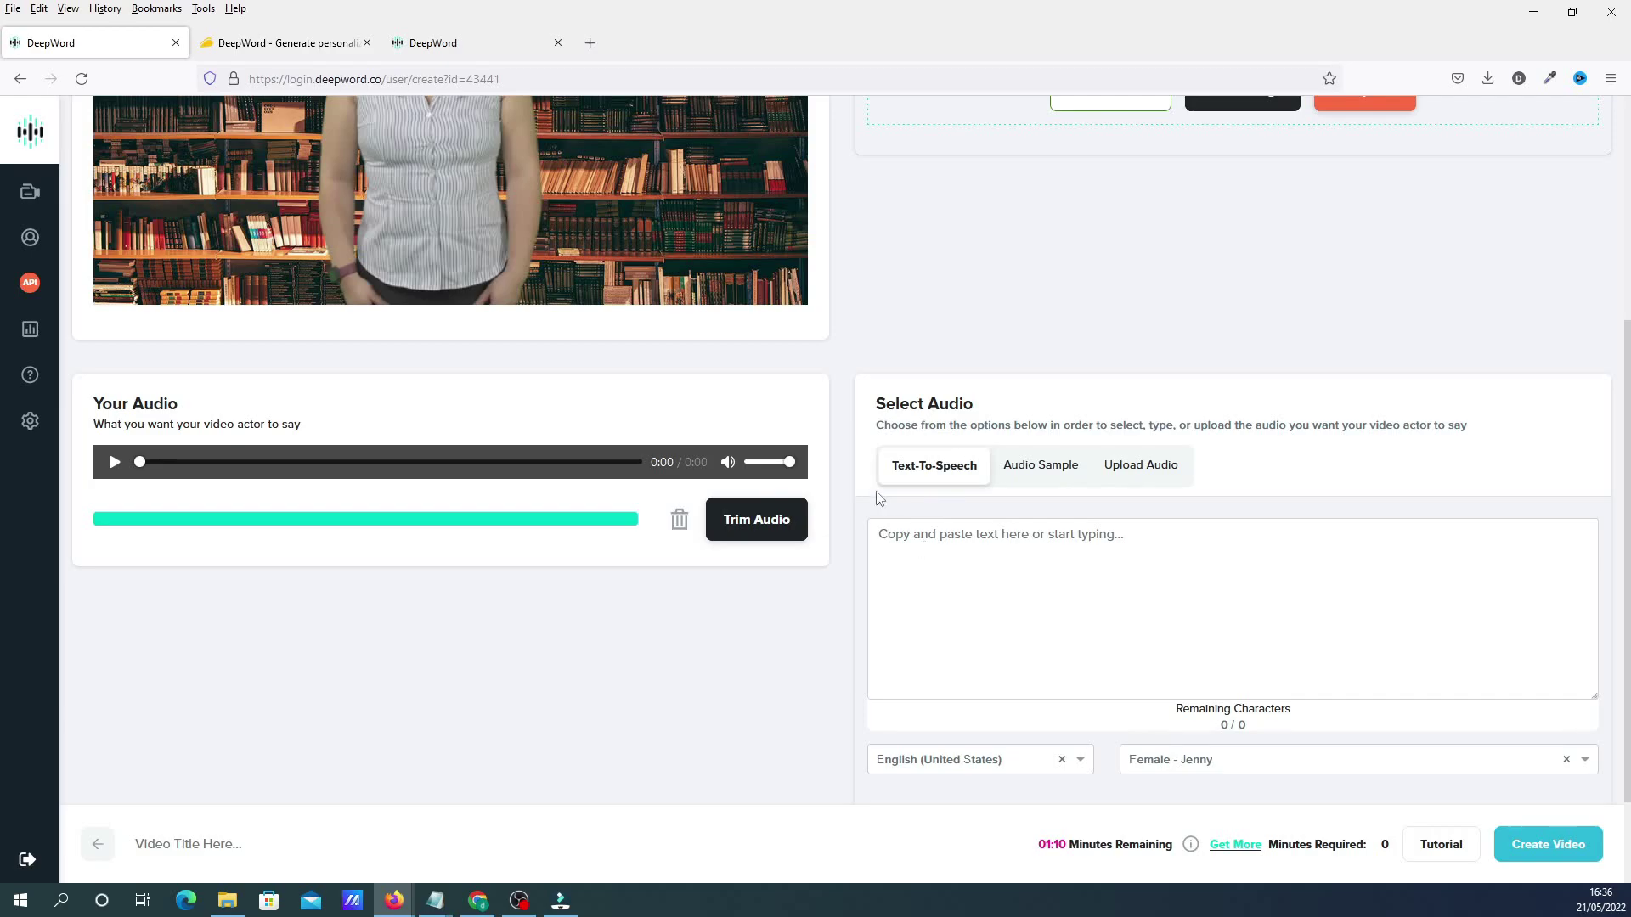
text(These videos are designed to give you the ability to send a personalized message to potential business partners.  Each video can be scripted to each and individual person on your list to give them a unique experience.  You can use different background images in your videos by simply choosing one from the library, or, upload your own. It really is as simple as that.)
scroll(1104, 612, down, 2)
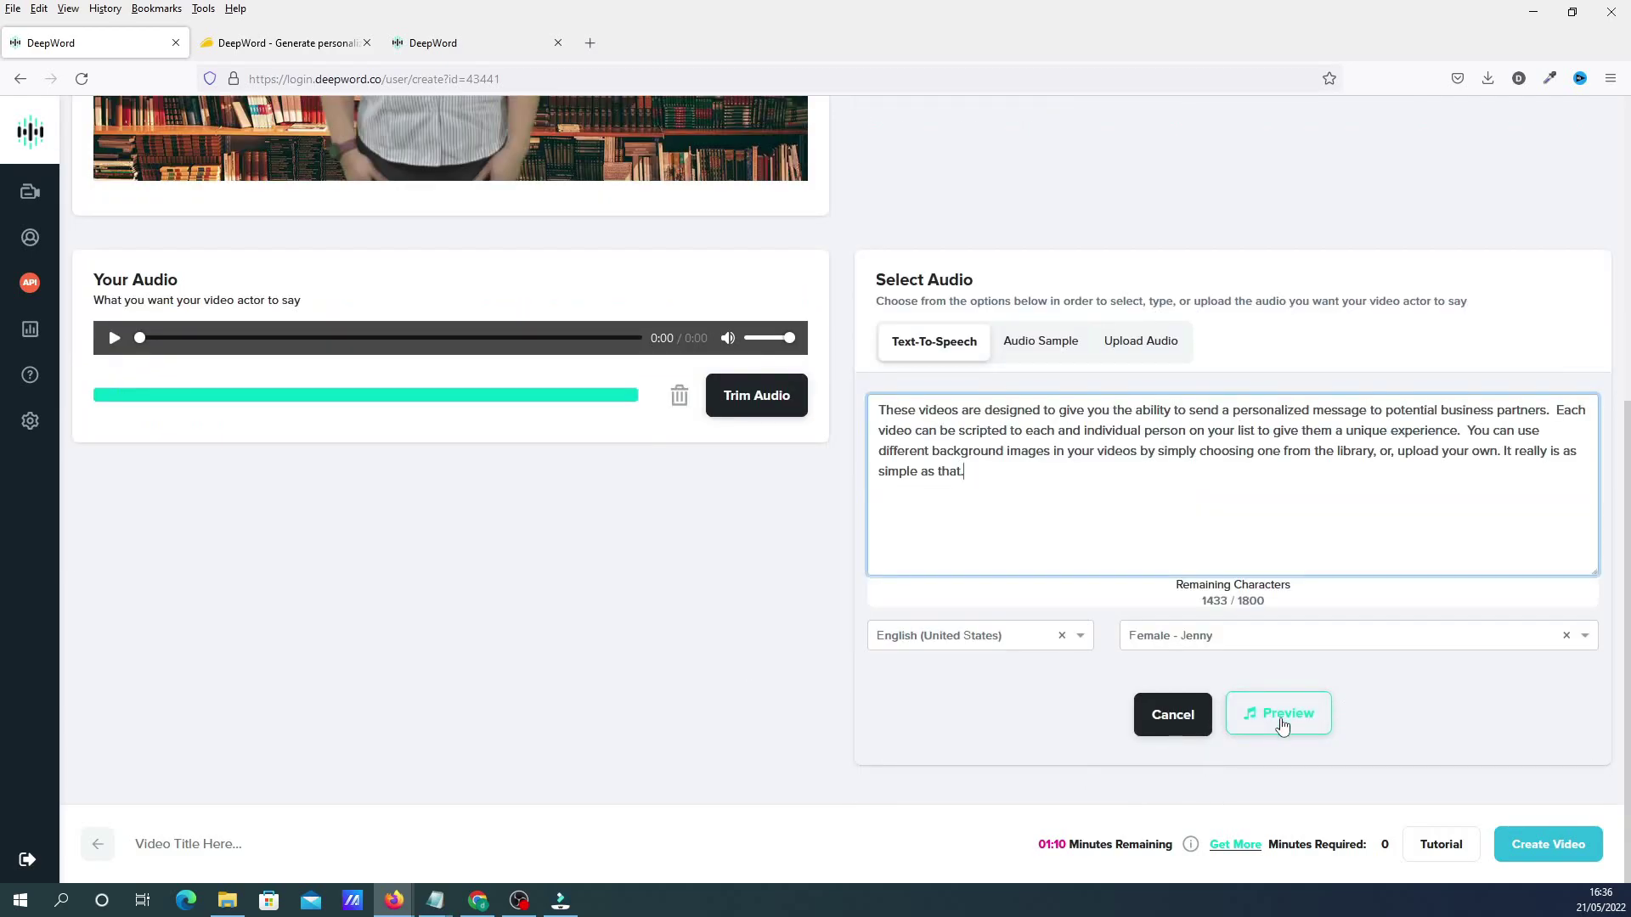
click(1283, 718)
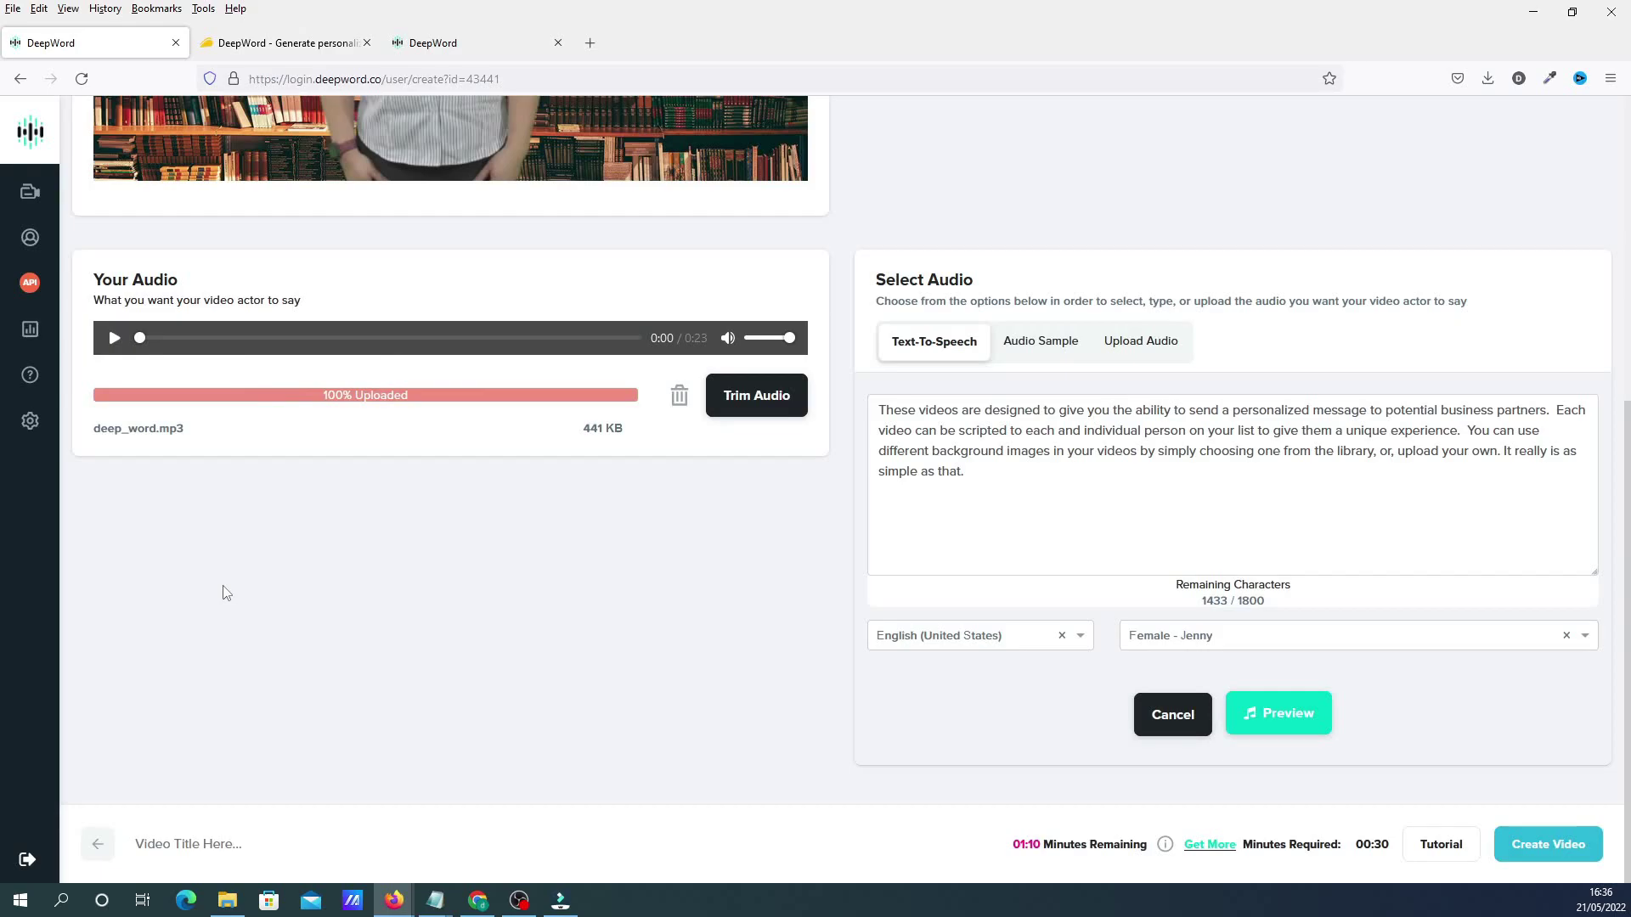
Play back the generated speech, then return to My Videos to find the Cathy_formal draft.
click(112, 340)
scroll(506, 691, up, 4)
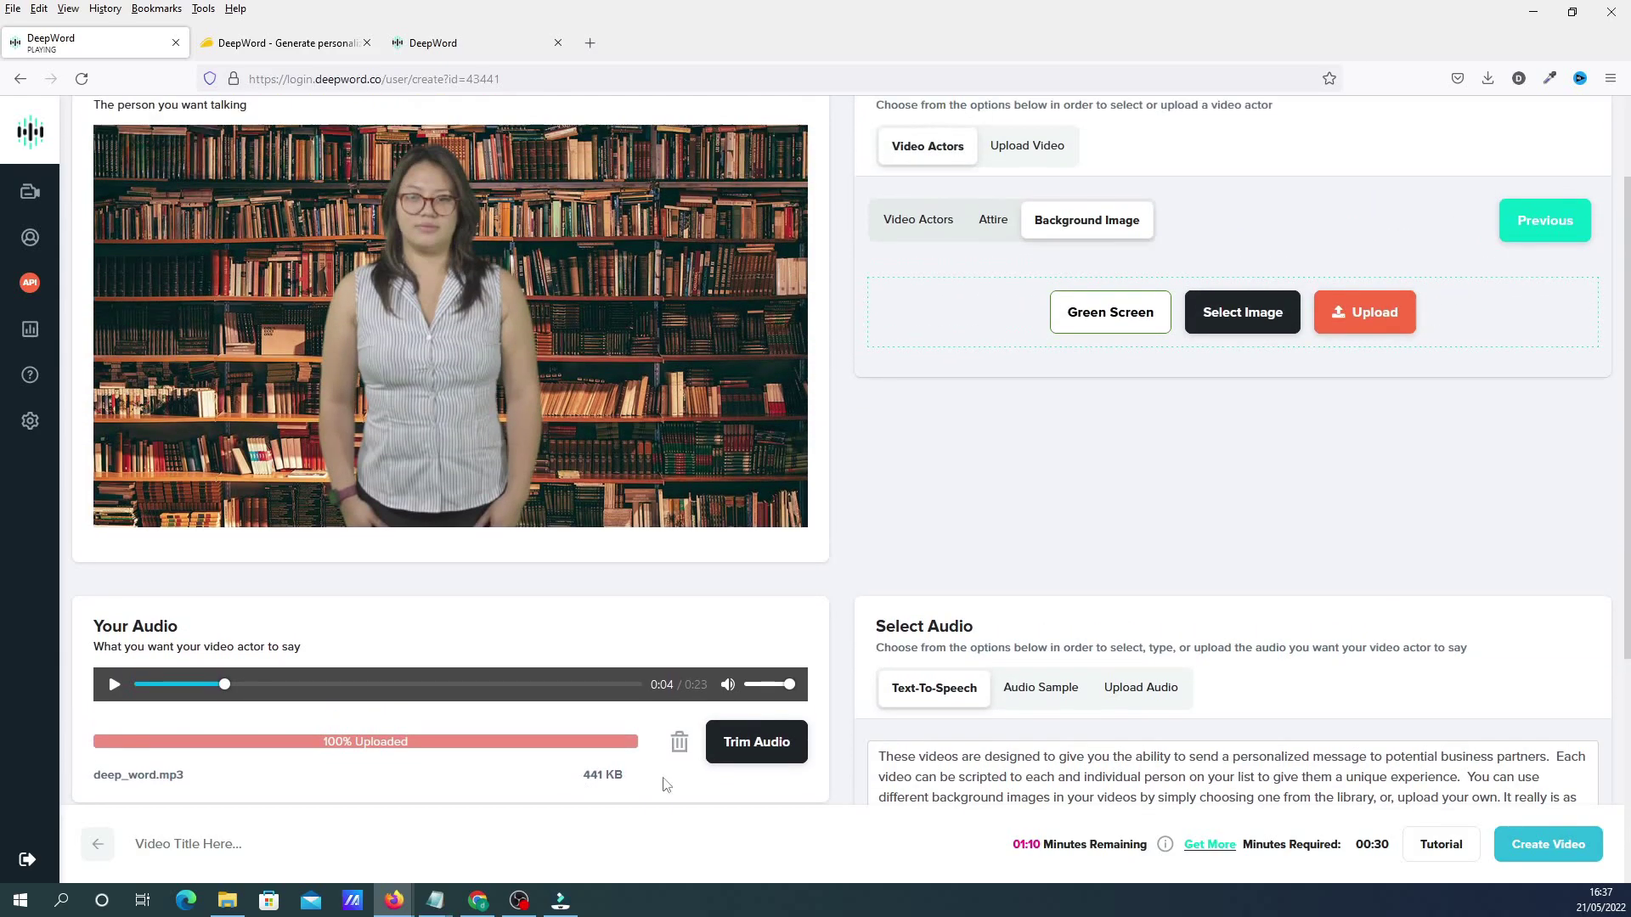
scroll(935, 493, down, 4)
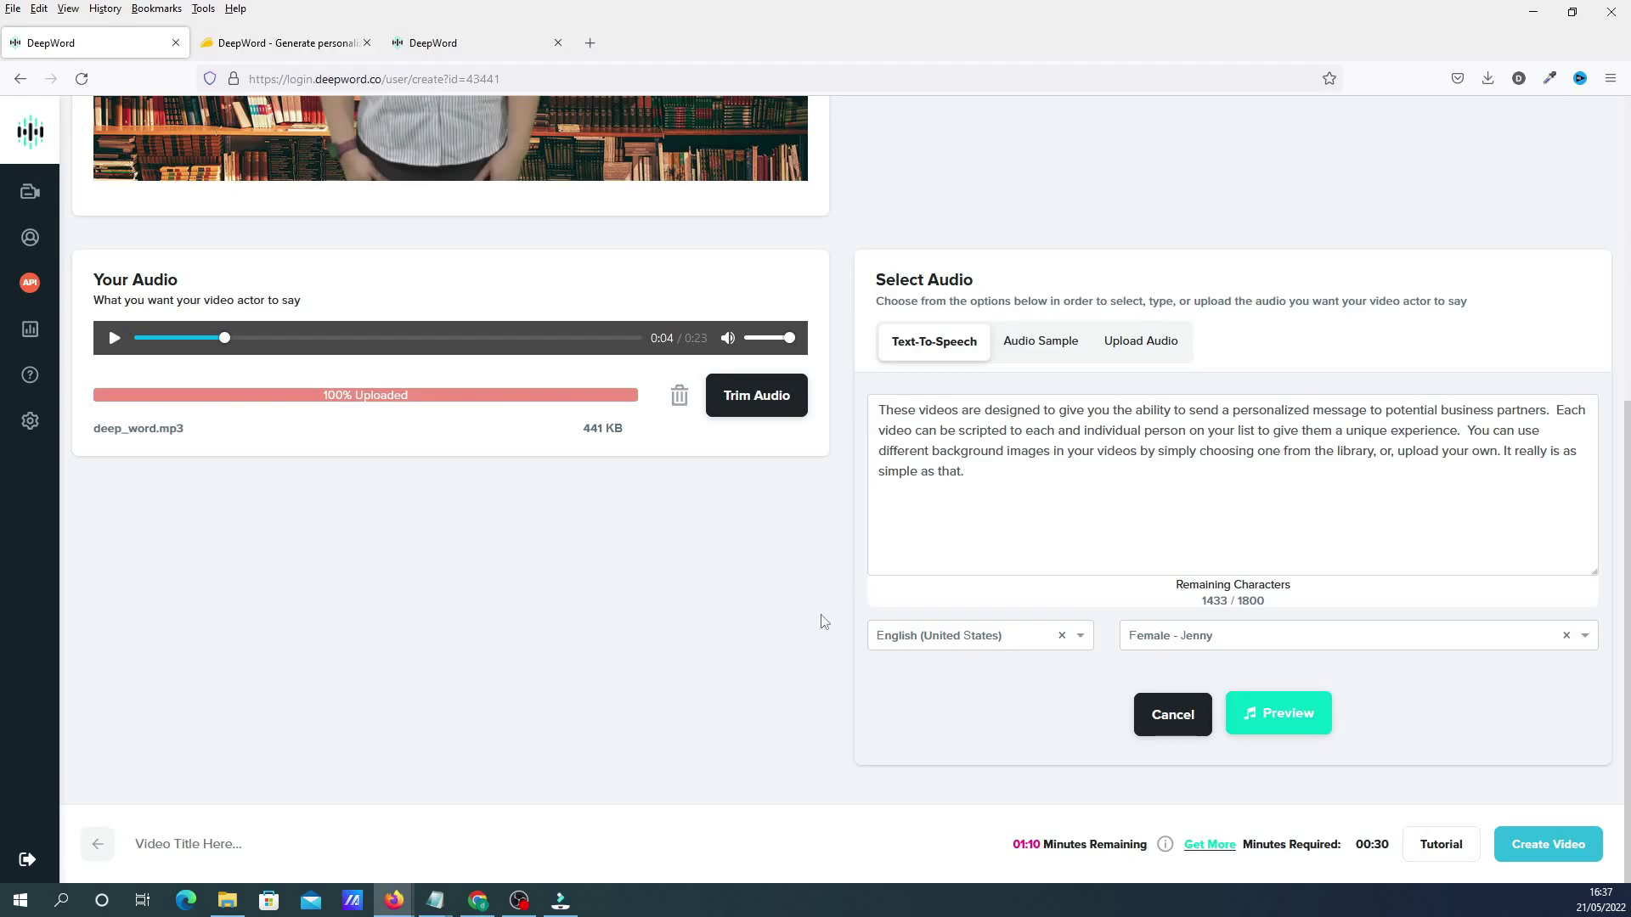
scroll(815, 627, up, 5)
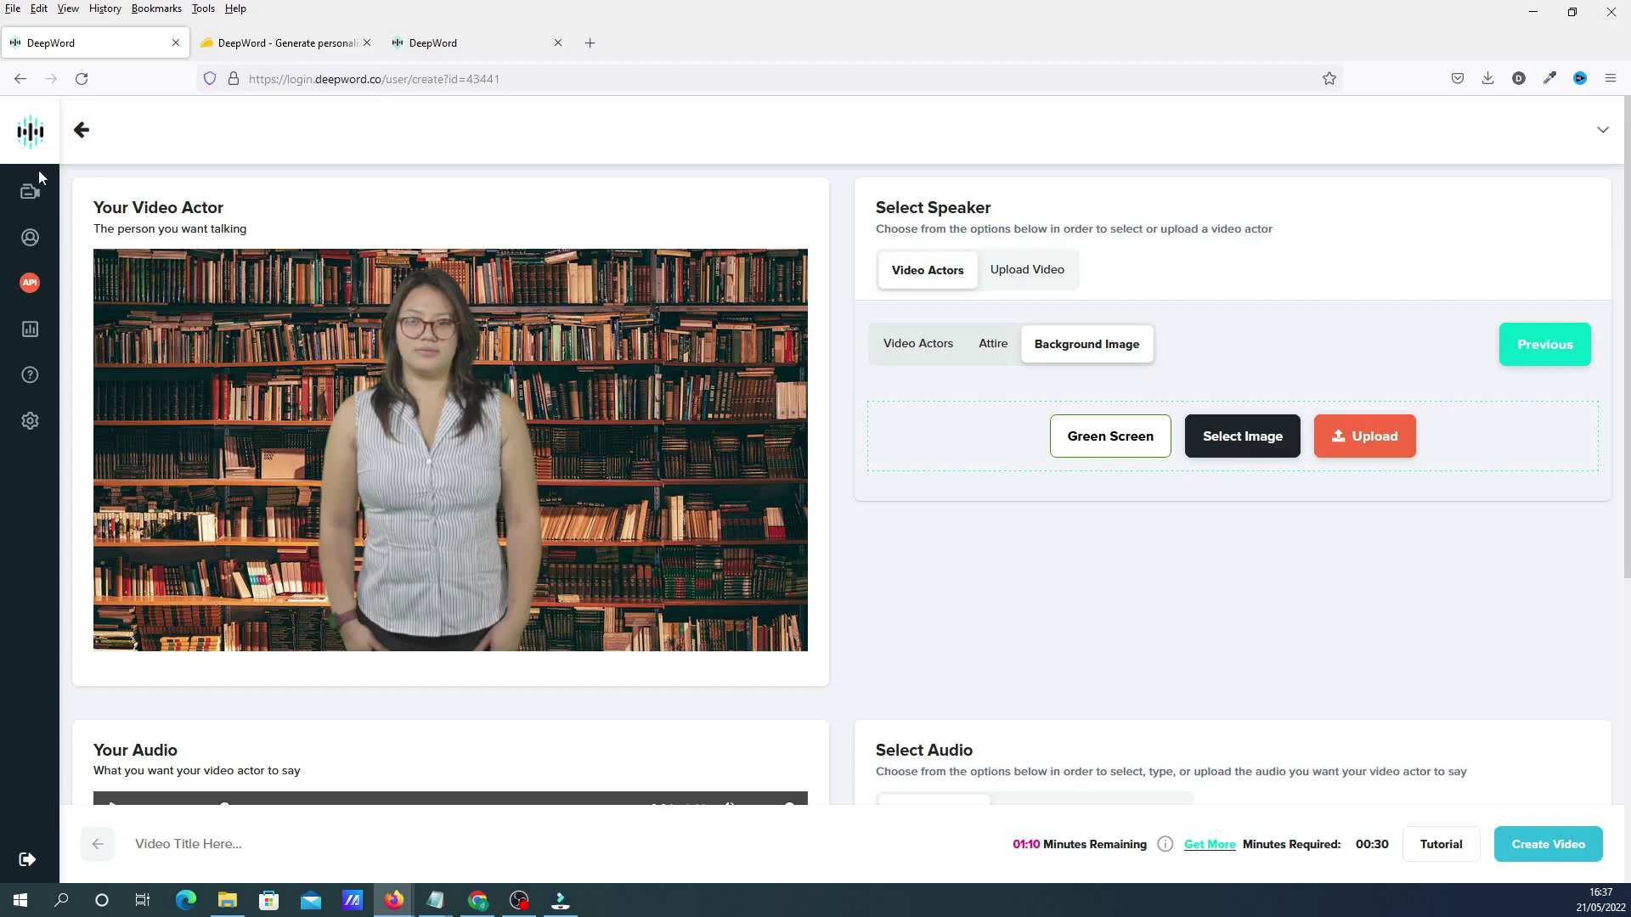
click(30, 194)
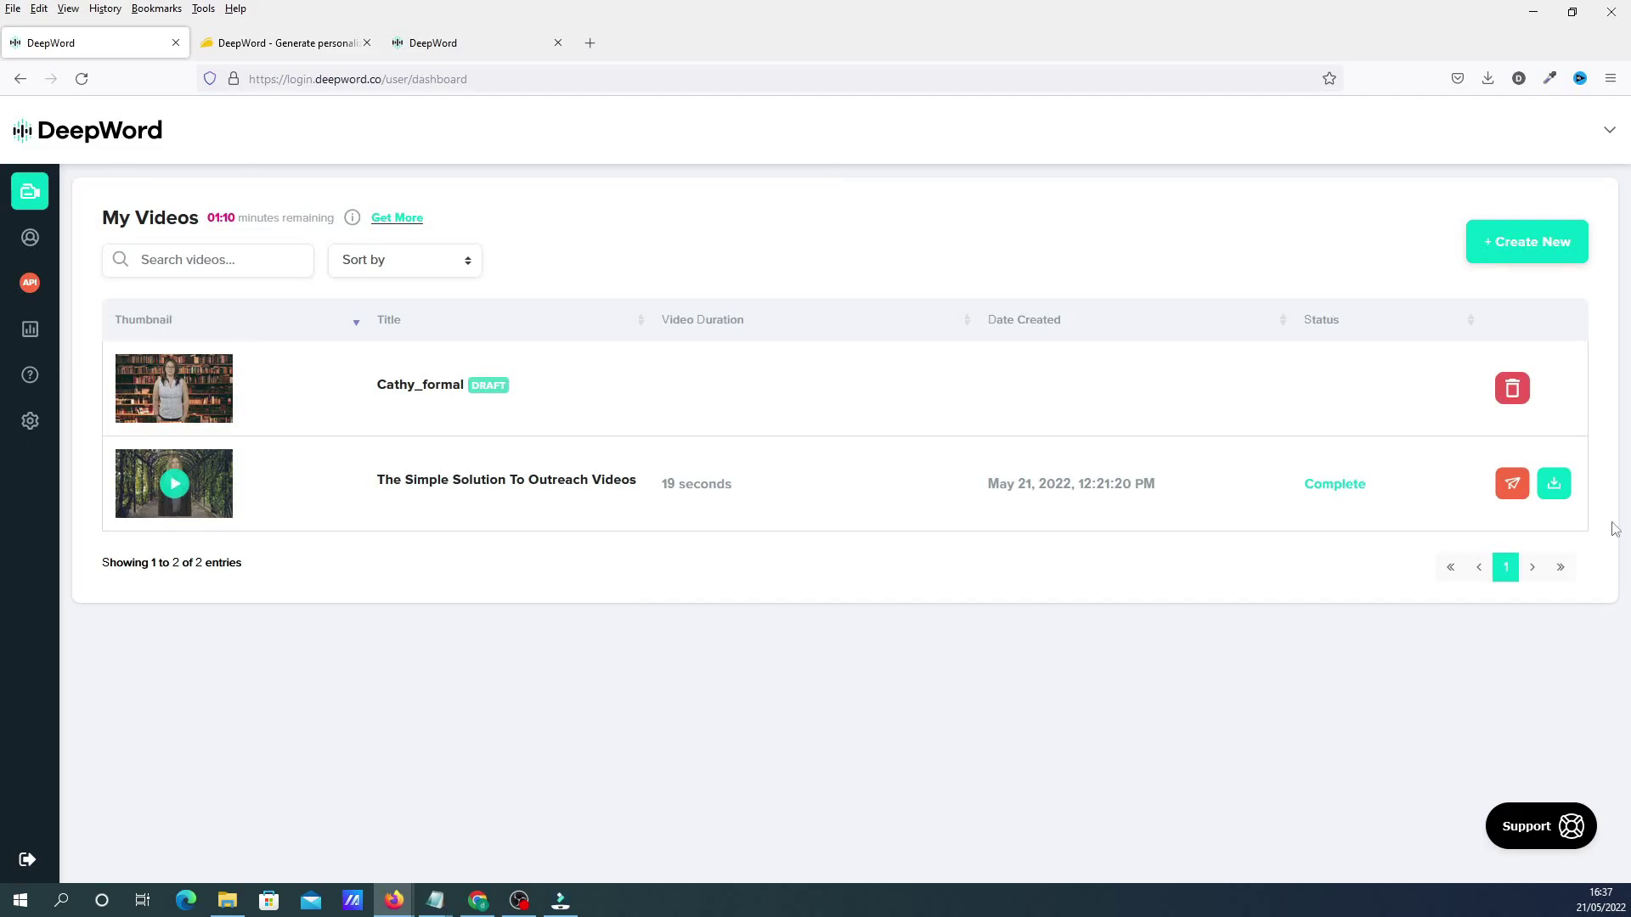
click(1513, 485)
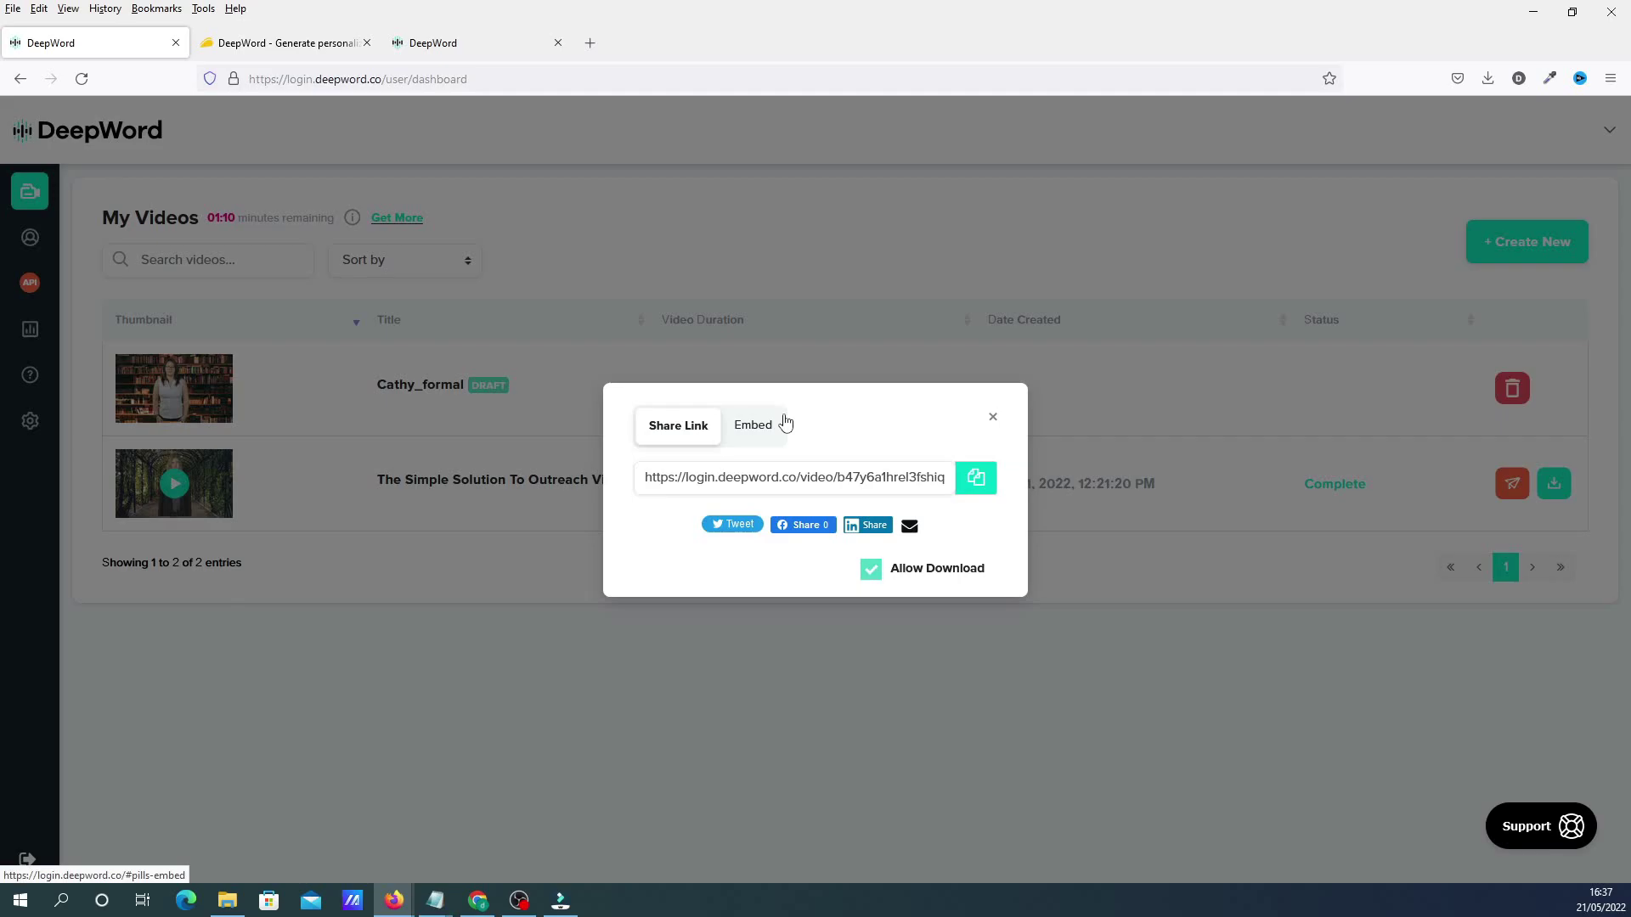
click(736, 215)
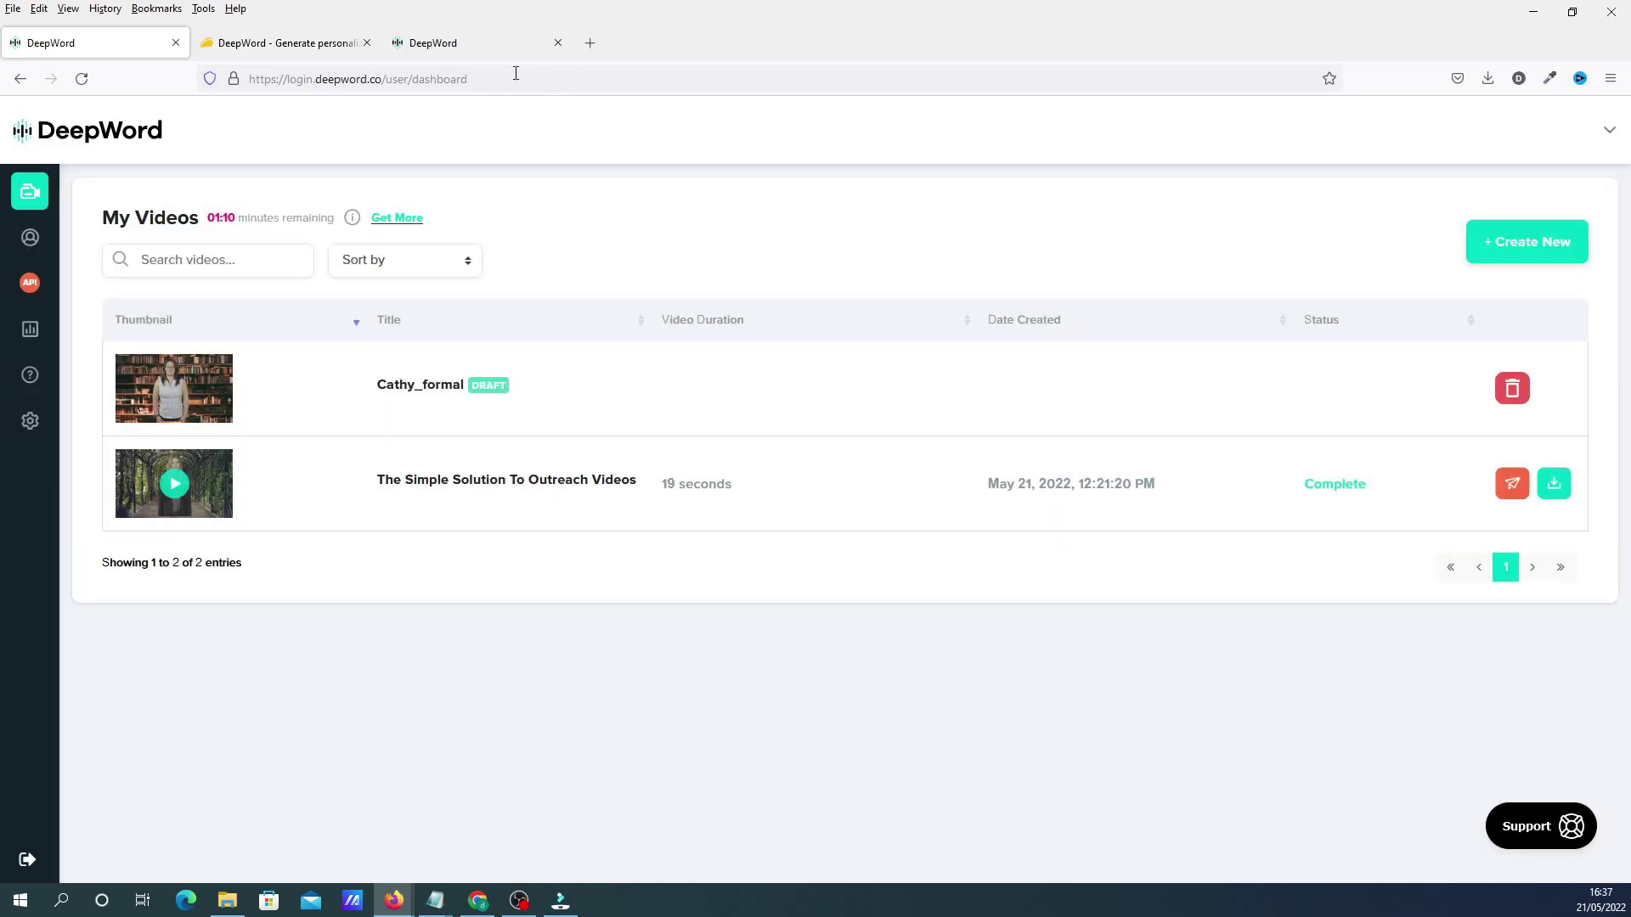
click(456, 47)
scroll(702, 438, down, 2)
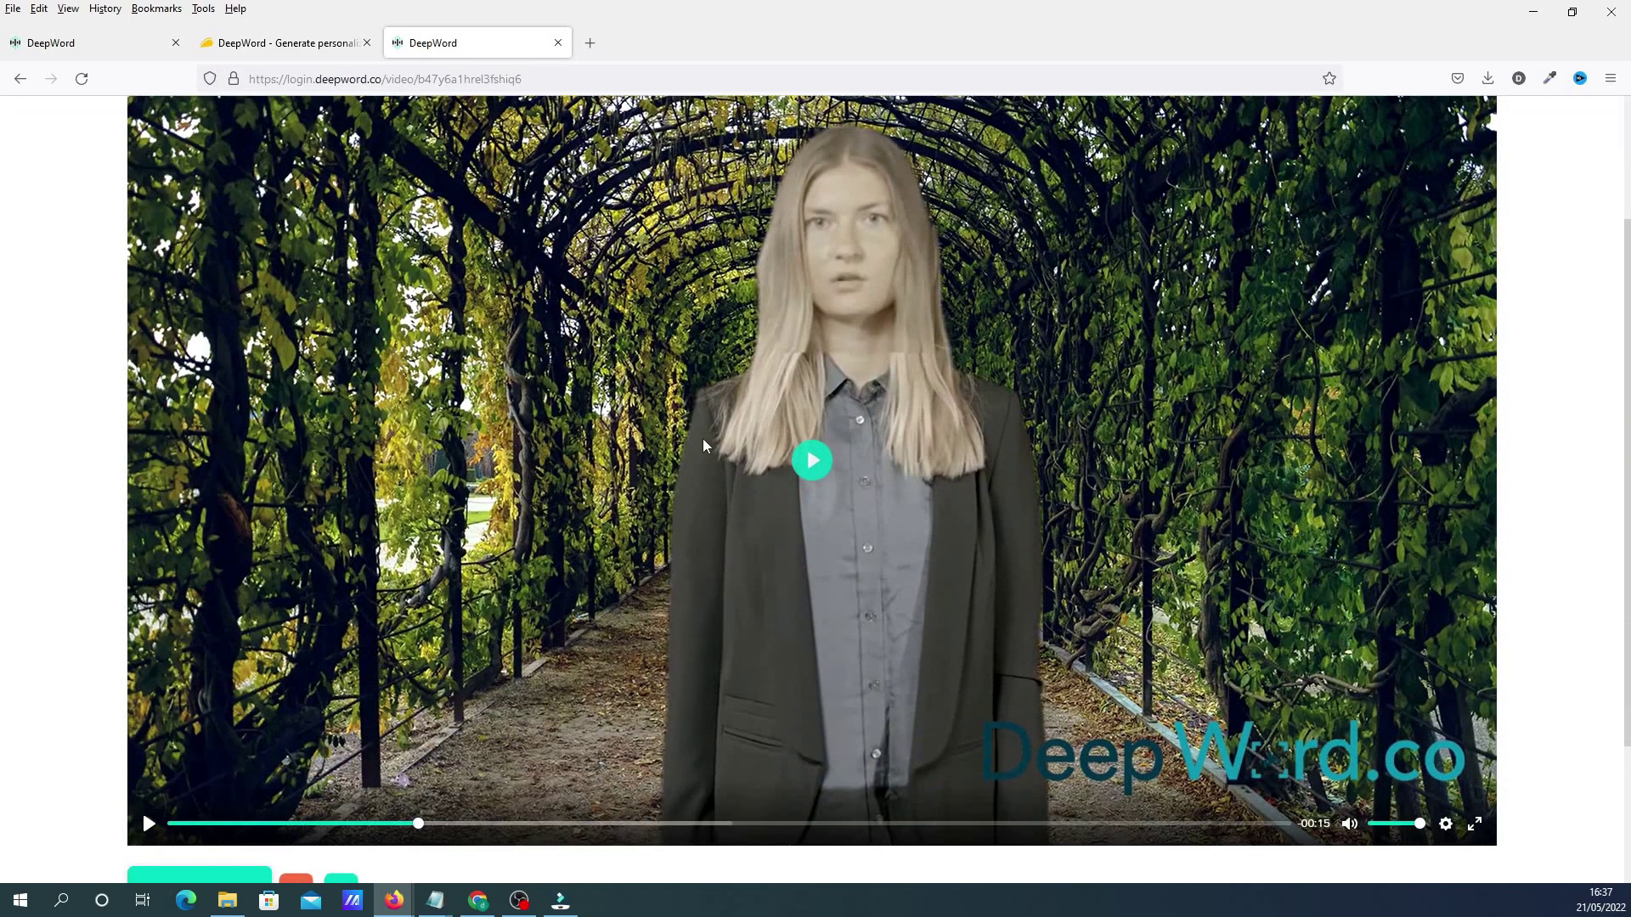
click(813, 465)
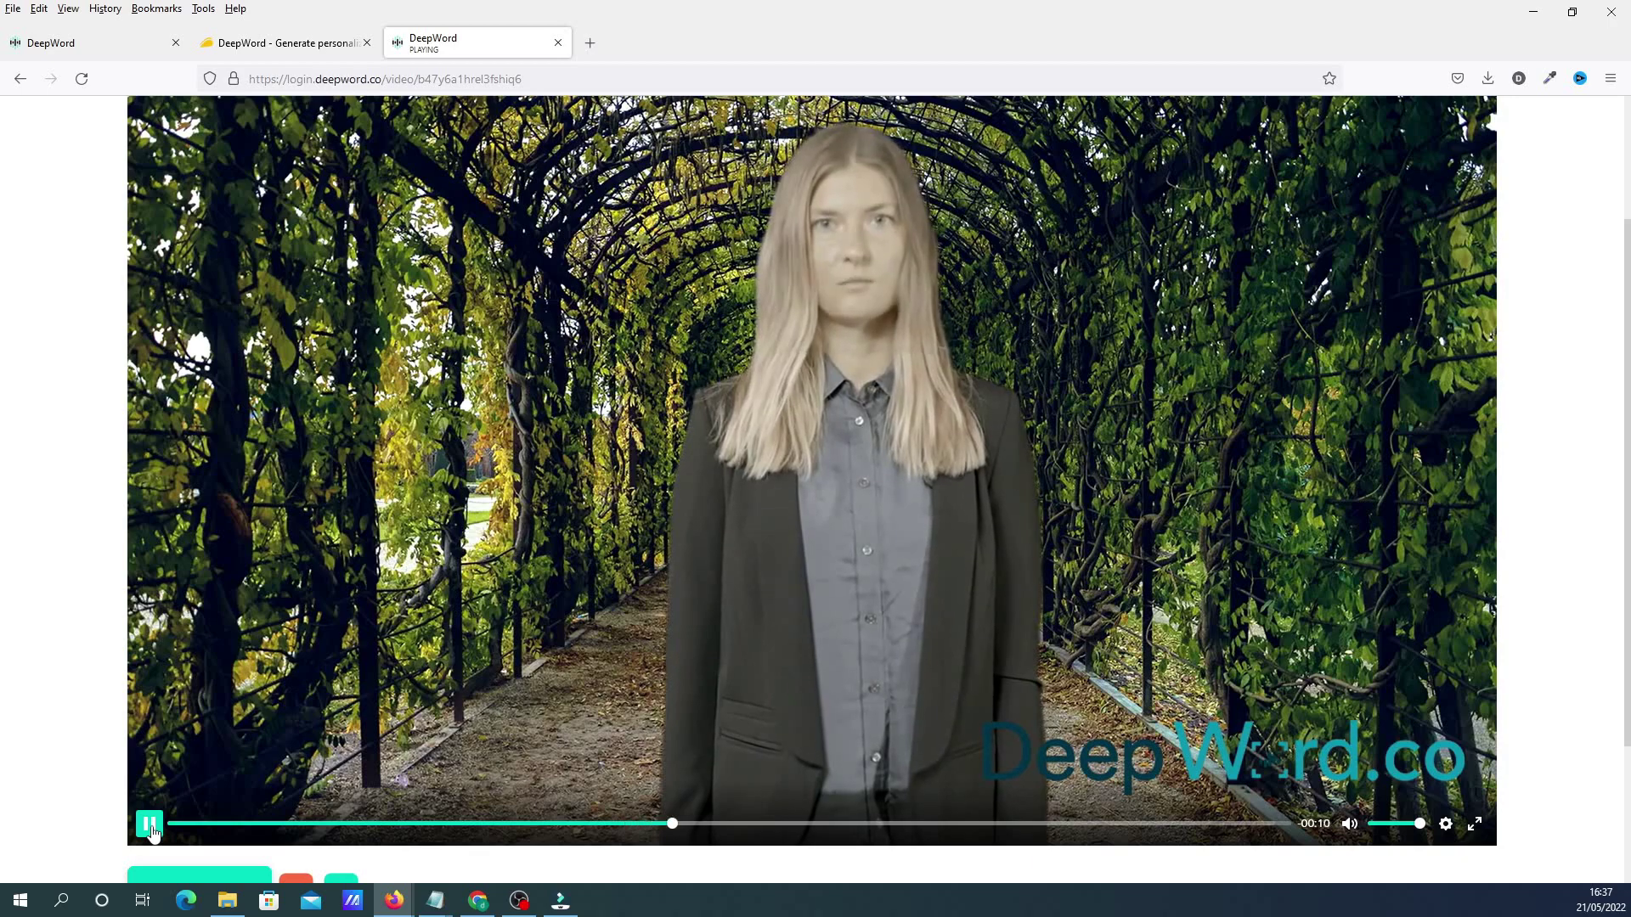
click(150, 826)
key(ctrl+Tab)
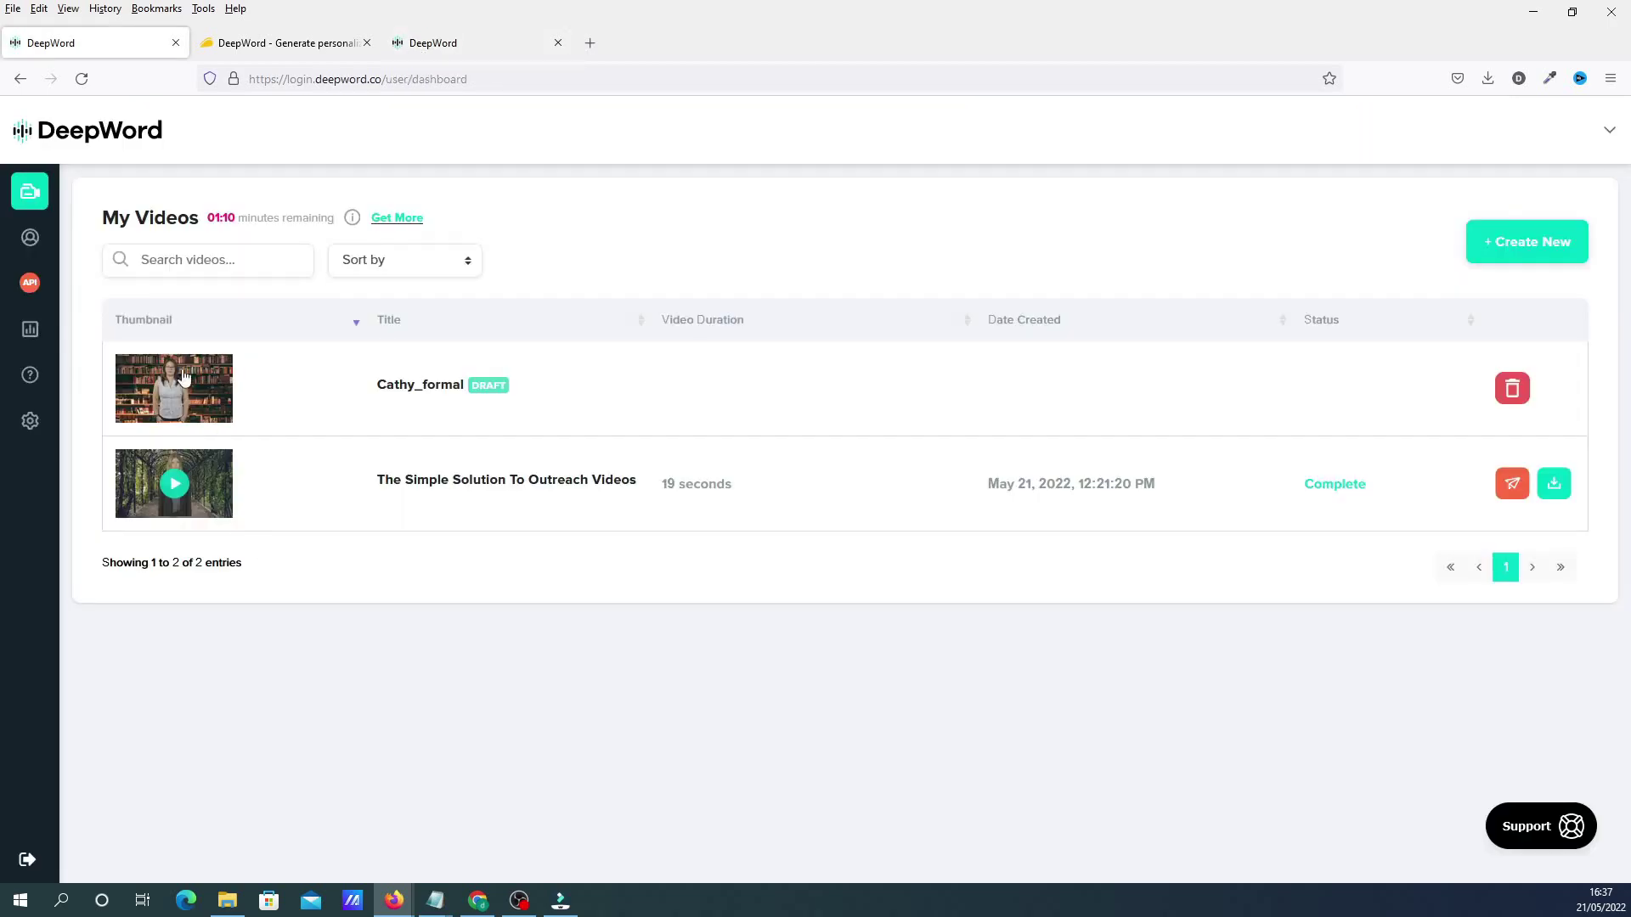
On the Campaigns page, open Campaign 1's options menu and choose Contacts.
click(31, 241)
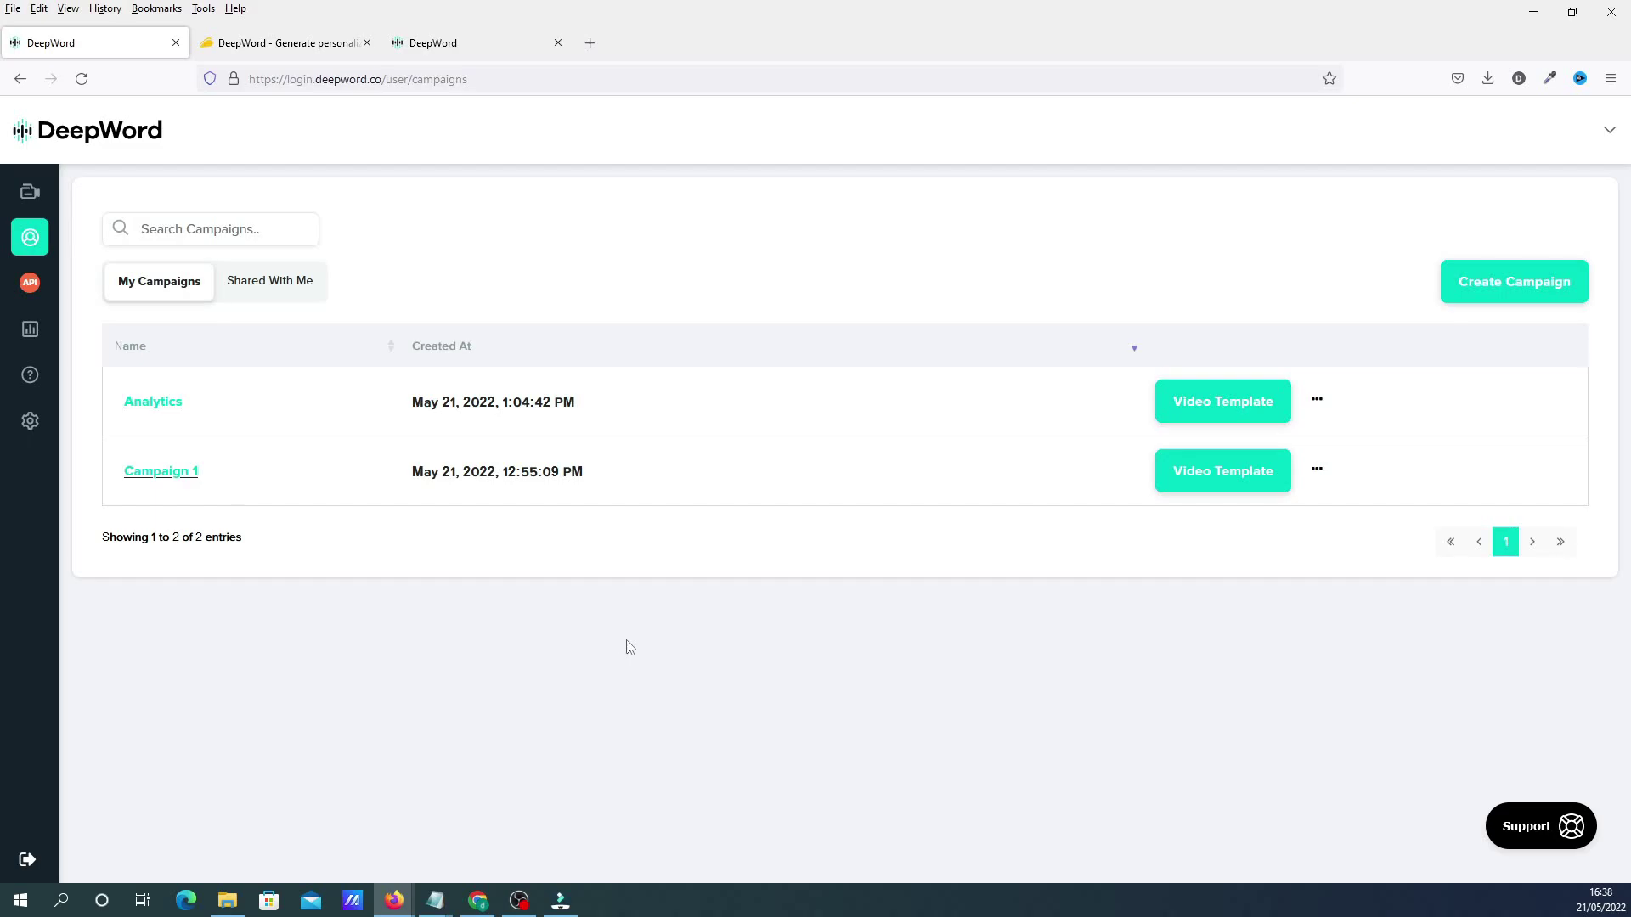
click(1318, 470)
click(1339, 466)
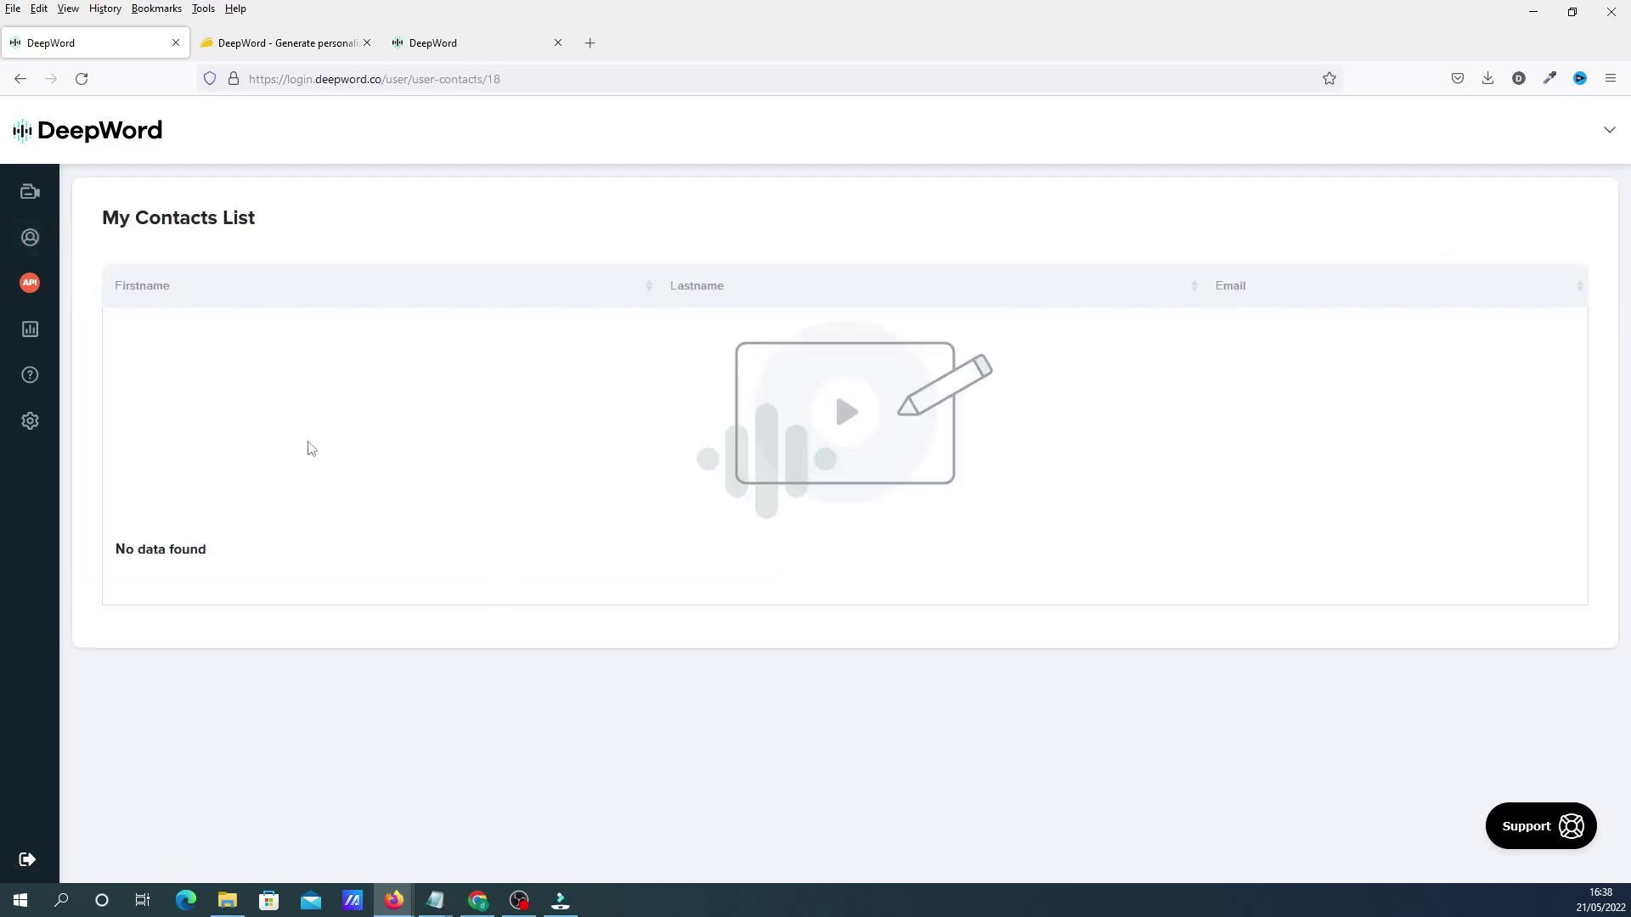